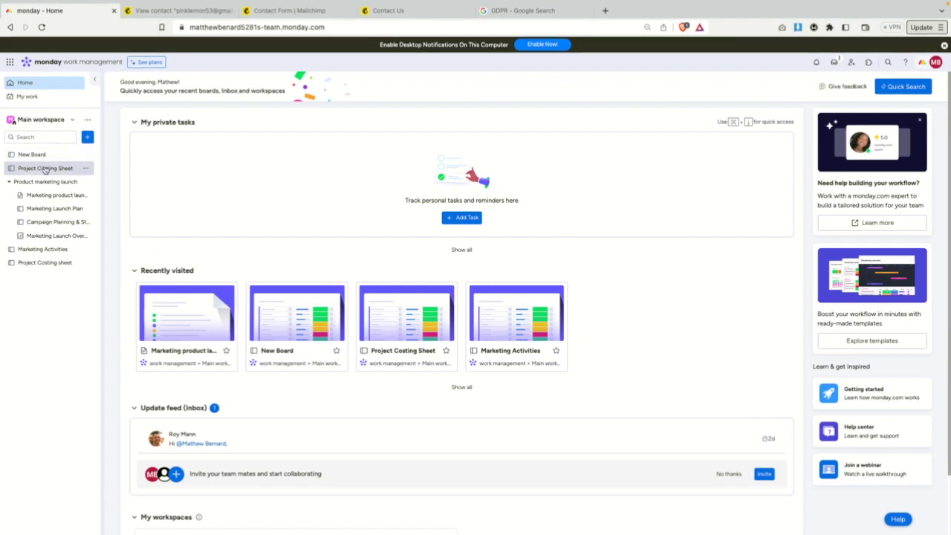
Open item BL-01 on the Project Costing Sheet board and add the Emails & Activities view found by searching 'Email'
{"action": "left_click", "coordinate": [45, 168]}
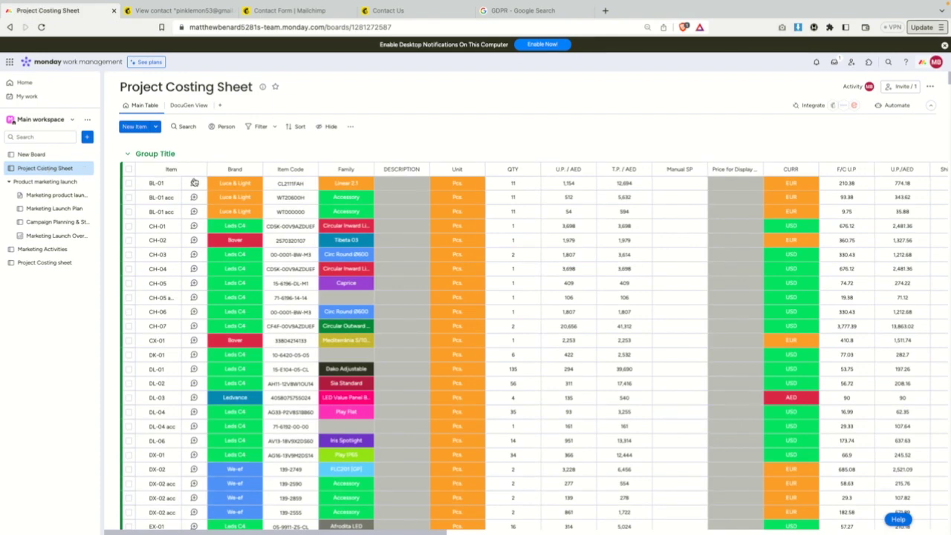
{"action": "mouse_move", "coordinate": [193, 184]}
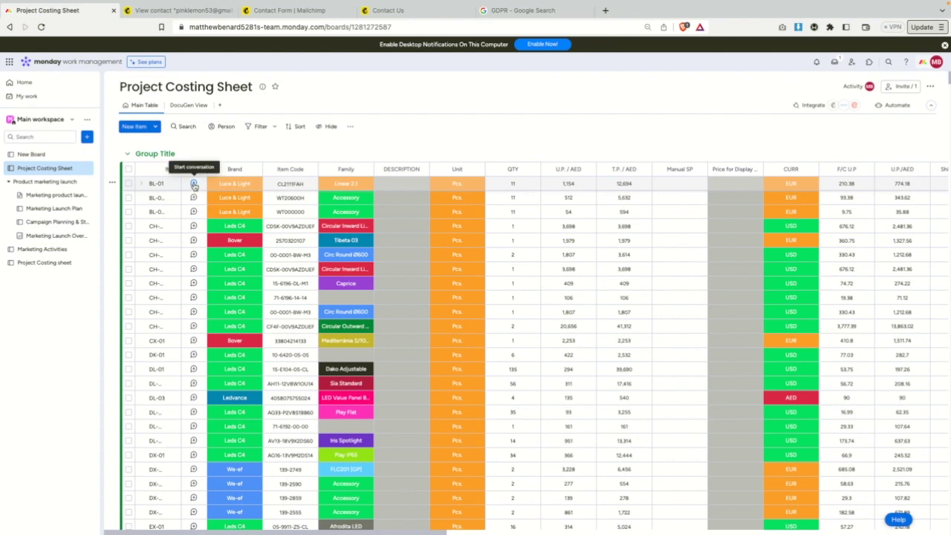
{"action": "left_click", "coordinate": [193, 183]}
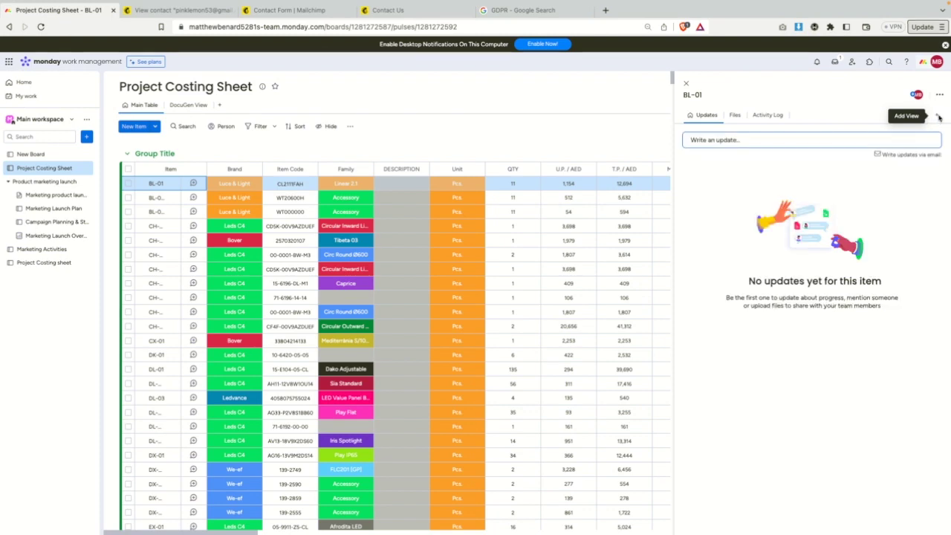
{"action": "left_click", "coordinate": [940, 118]}
{"action": "left_click", "coordinate": [344, 67]}
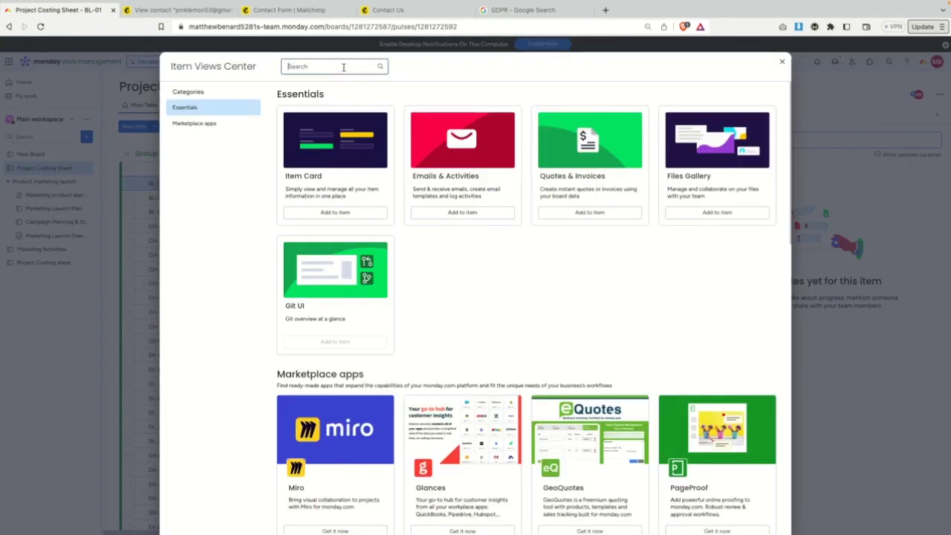
{"action": "type", "text": "E"}
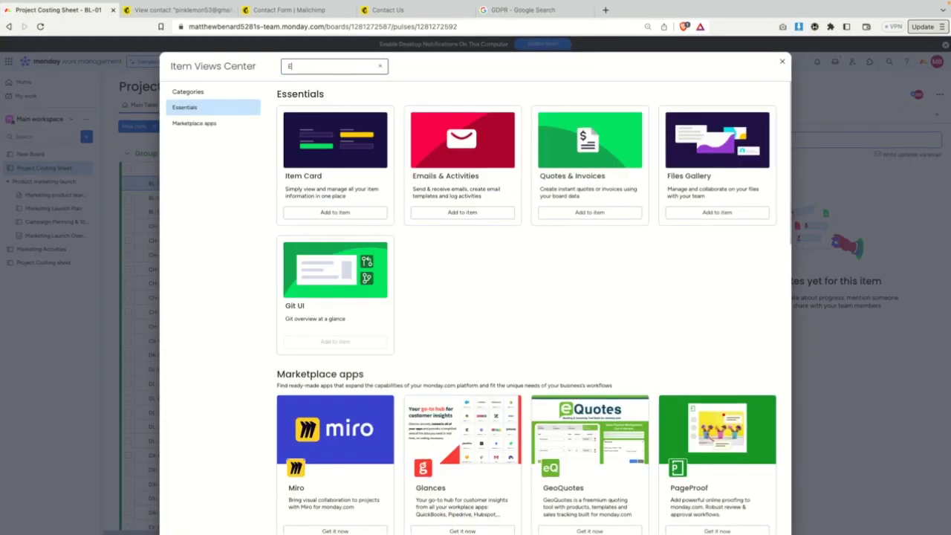
{"action": "type", "text": "mail"}
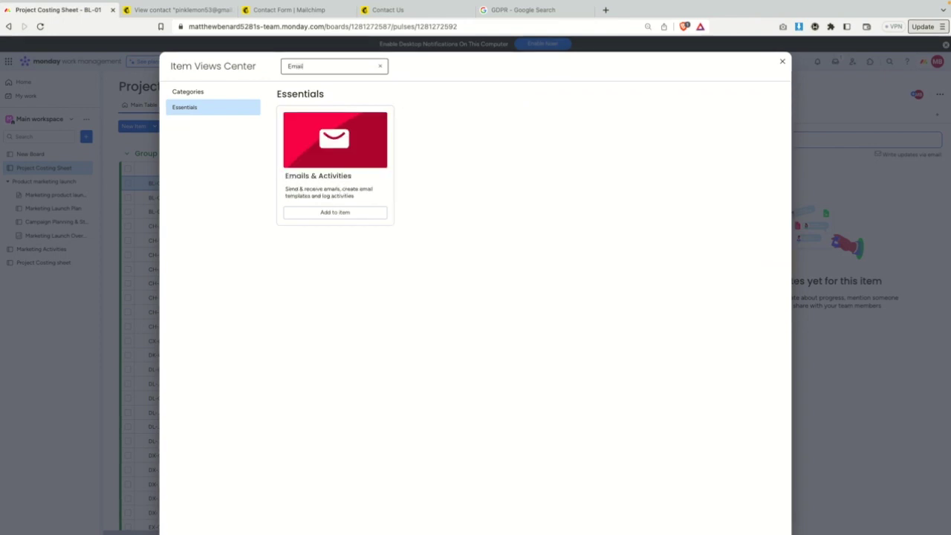
{"action": "left_click", "coordinate": [362, 214]}
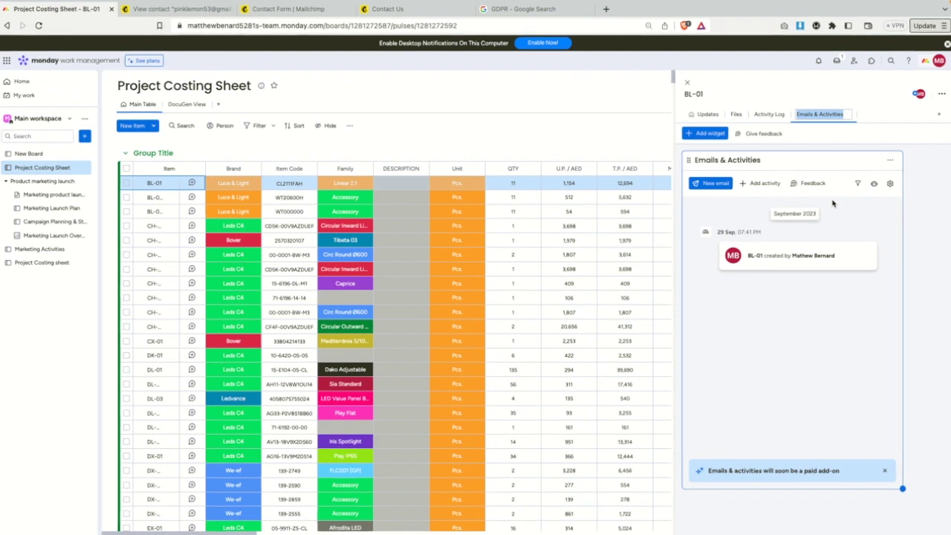
Start a new email from BL-01 and choose Gmail as the email account to connect
{"action": "left_click", "coordinate": [710, 186]}
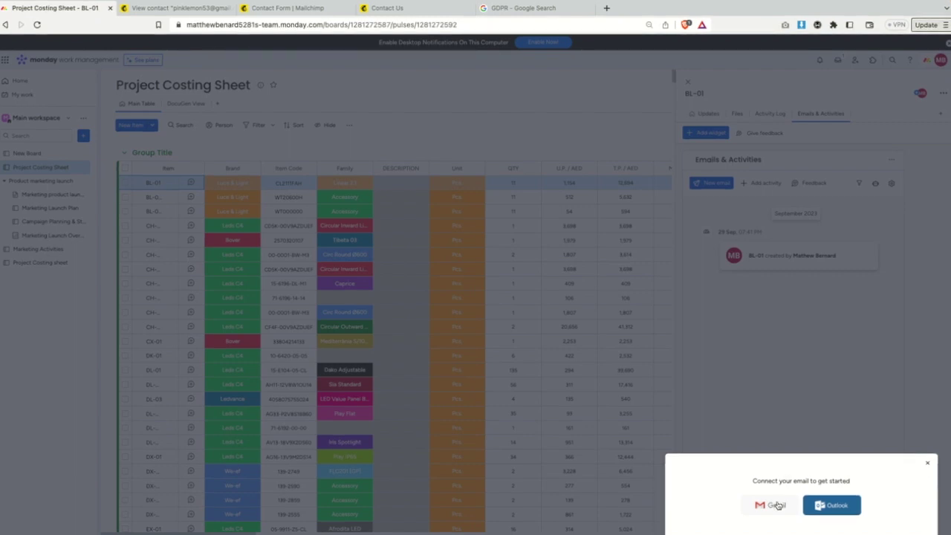
{"action": "left_click", "coordinate": [778, 506]}
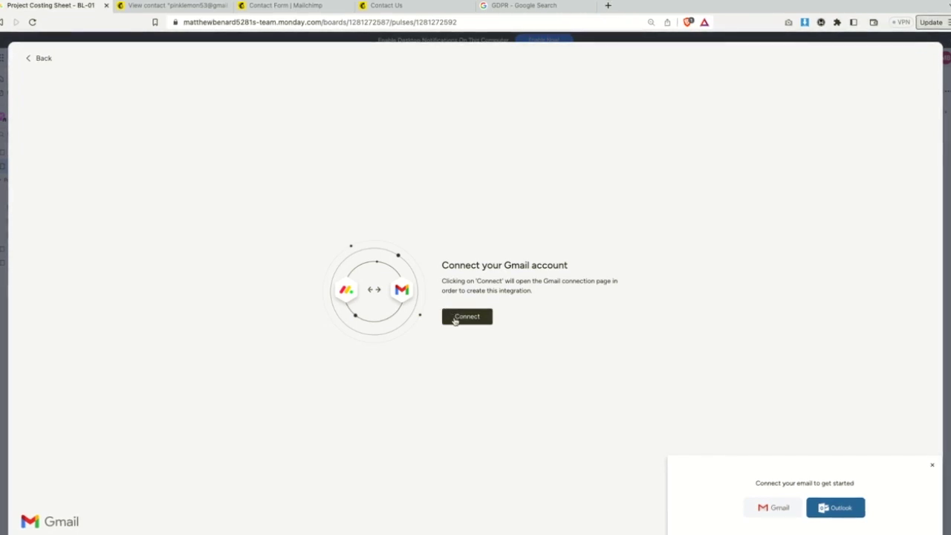
Connect the Gmail account and allow monday.com access on the Google consent screen
{"action": "left_click", "coordinate": [454, 319]}
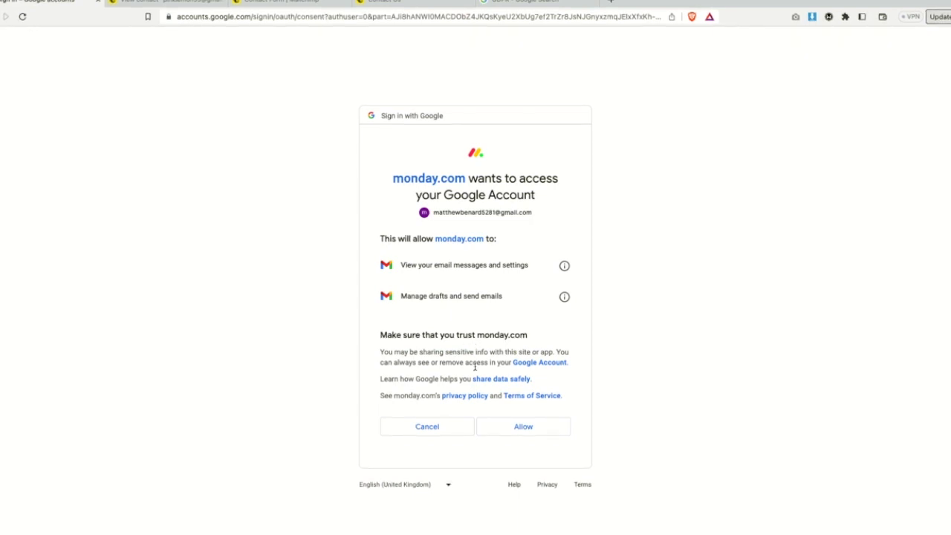
{"action": "left_click", "coordinate": [519, 425]}
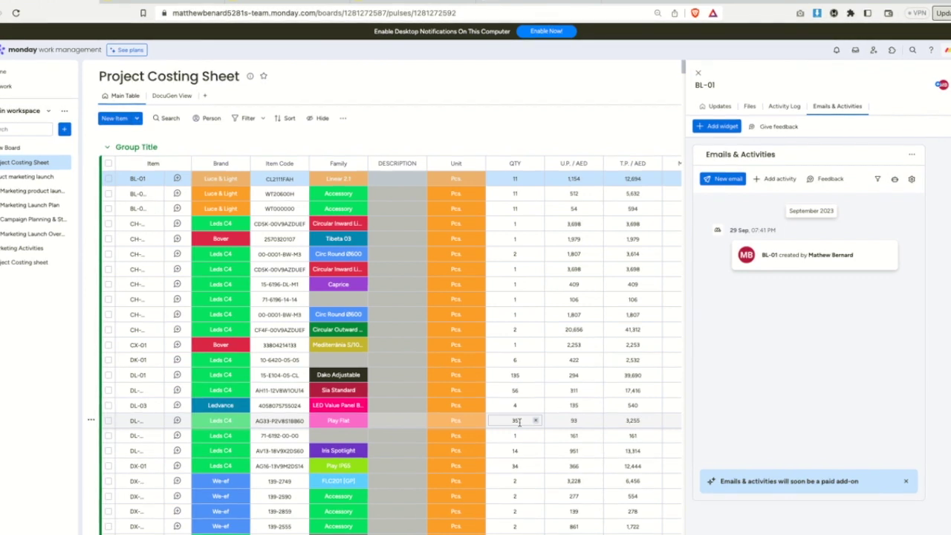
Commit the QTY value of 35 and start a new email from item BL-01
{"action": "key", "text": "Return"}
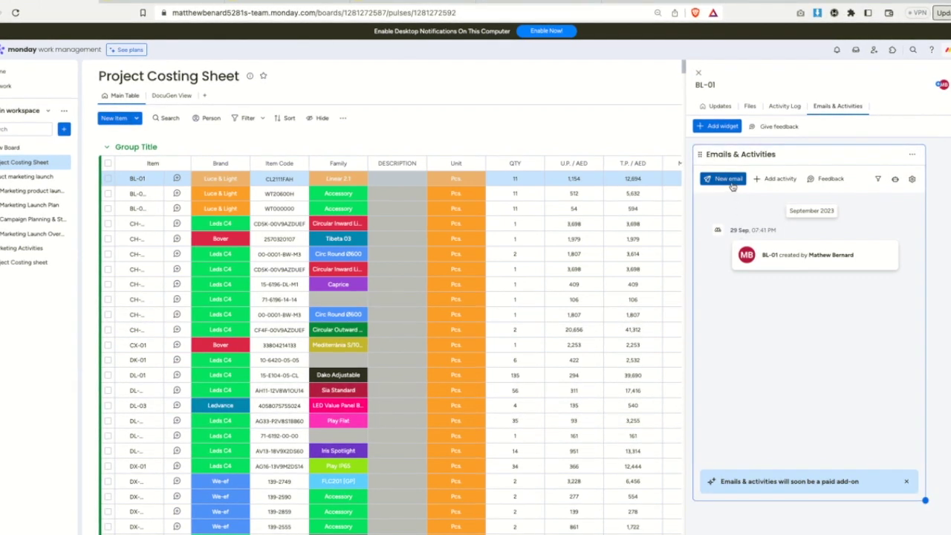
{"action": "left_click", "coordinate": [730, 181]}
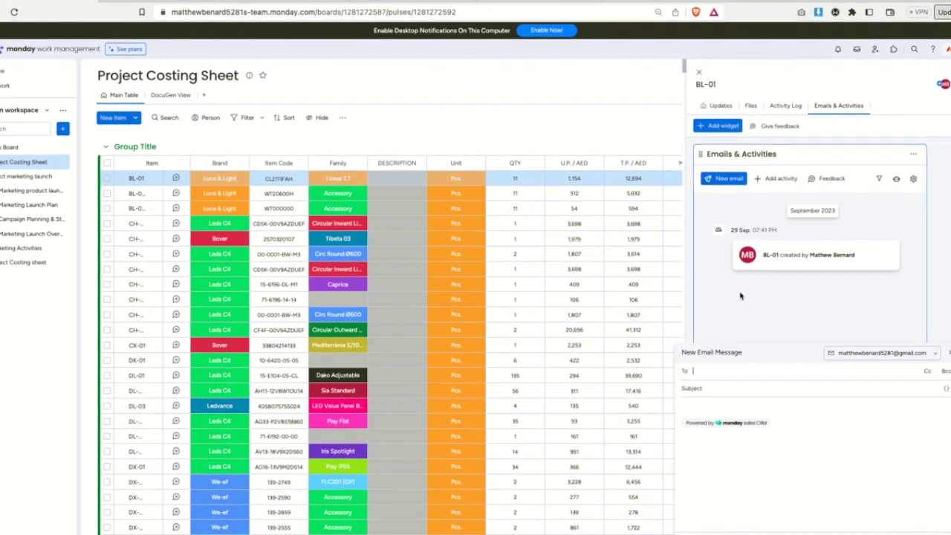
{"action": "left_click", "coordinate": [744, 372]}
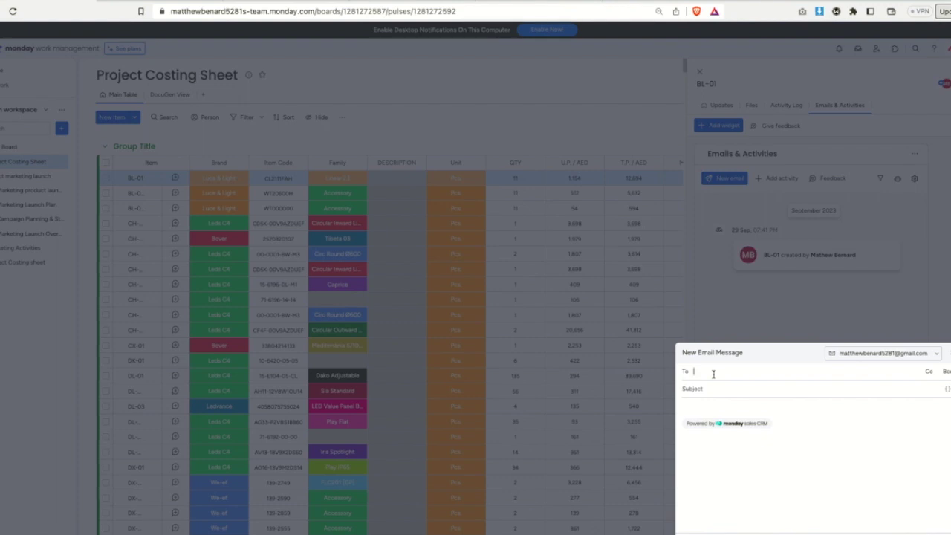
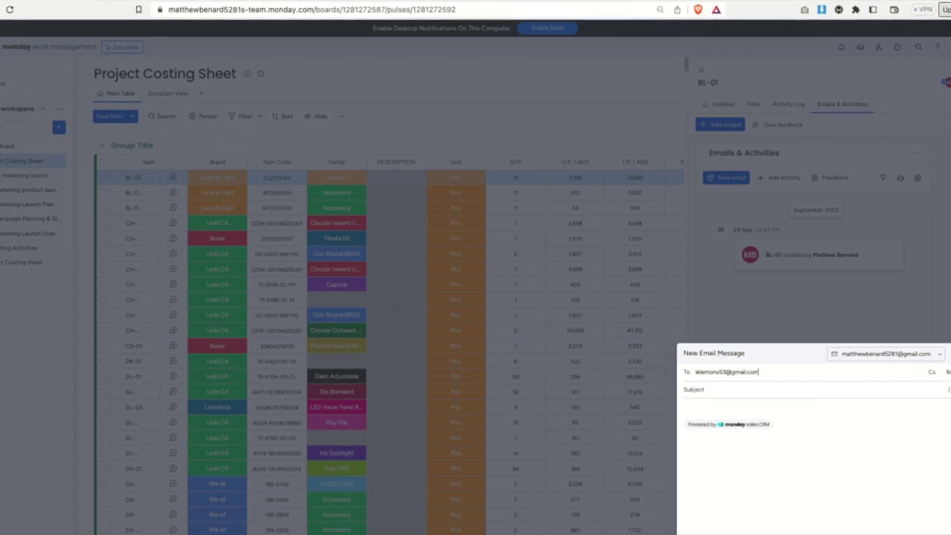
Set the subject to 'Test' and write a 'Hi' greeting addressing the recipient
{"action": "left_click", "coordinate": [705, 397]}
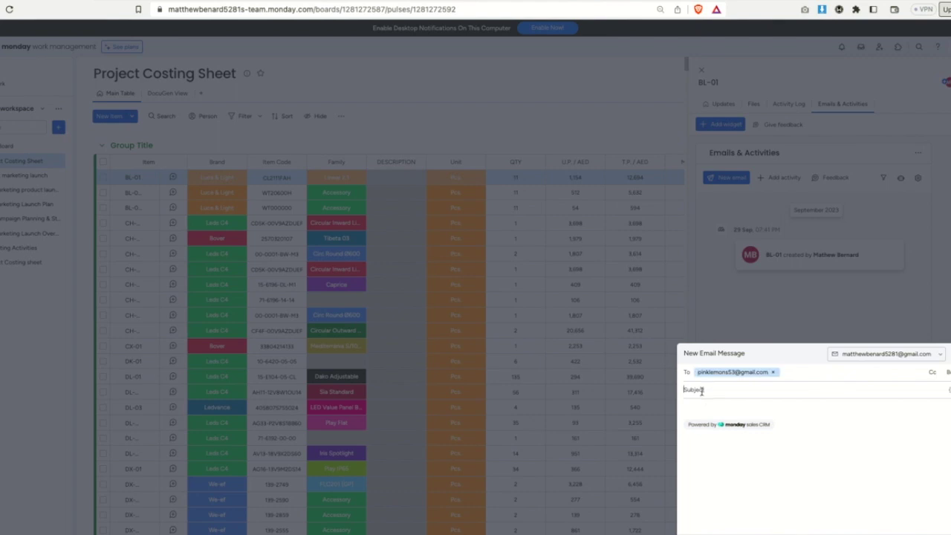
{"action": "type", "text": "T"}
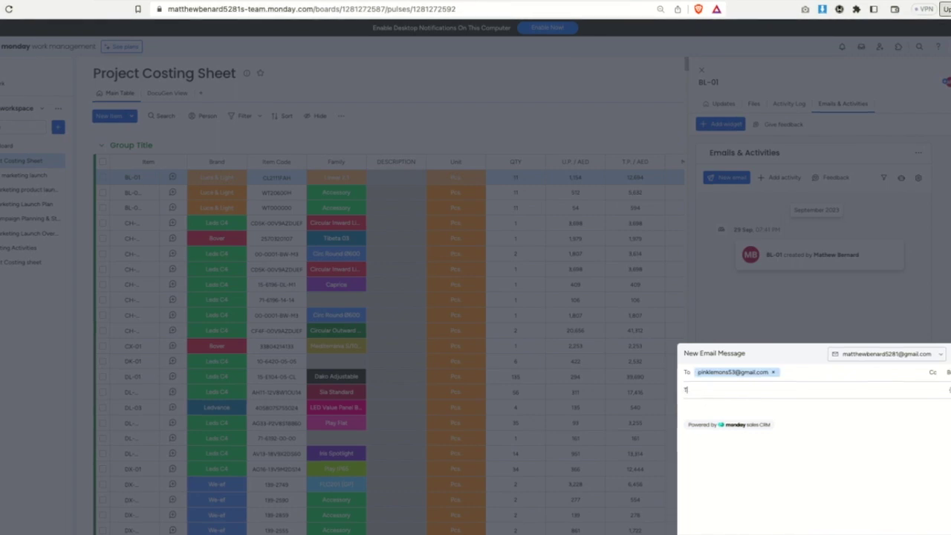
{"action": "type", "text": "est"}
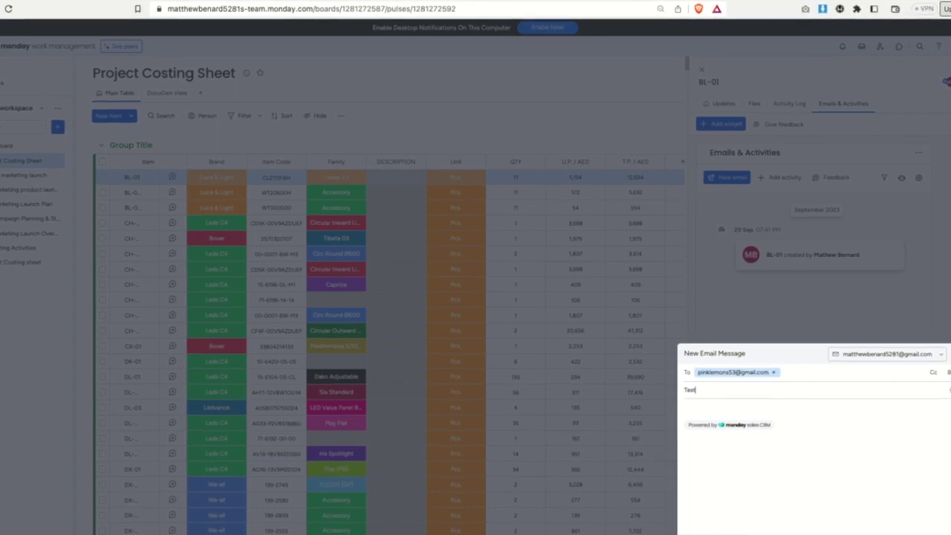
{"action": "left_click", "coordinate": [697, 406]}
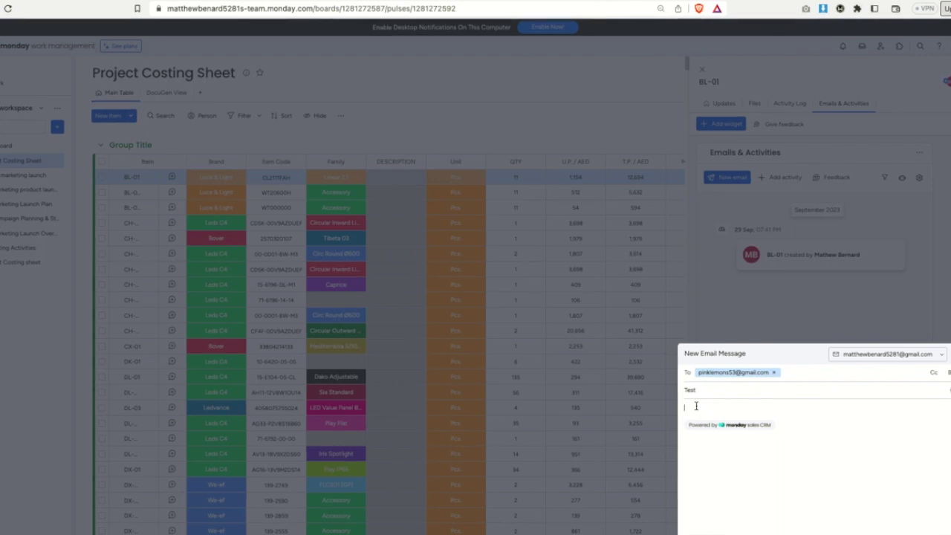
{"action": "type", "text": "Hi deddy"}
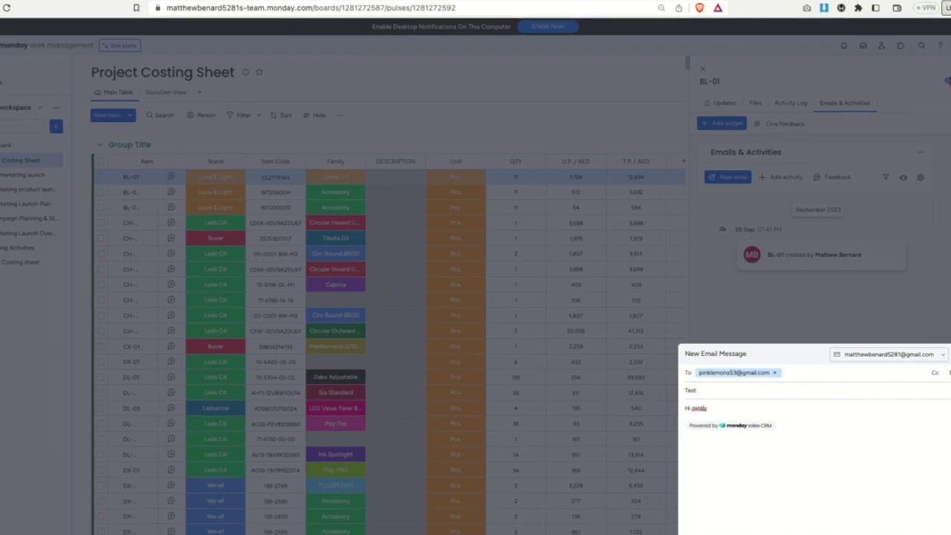
{"action": "key", "text": "BackSpace"}
{"action": "key", "text": "BackSpace"}
{"action": "key", "text": "BackSpace"}
{"action": "type", "text": "abby"}
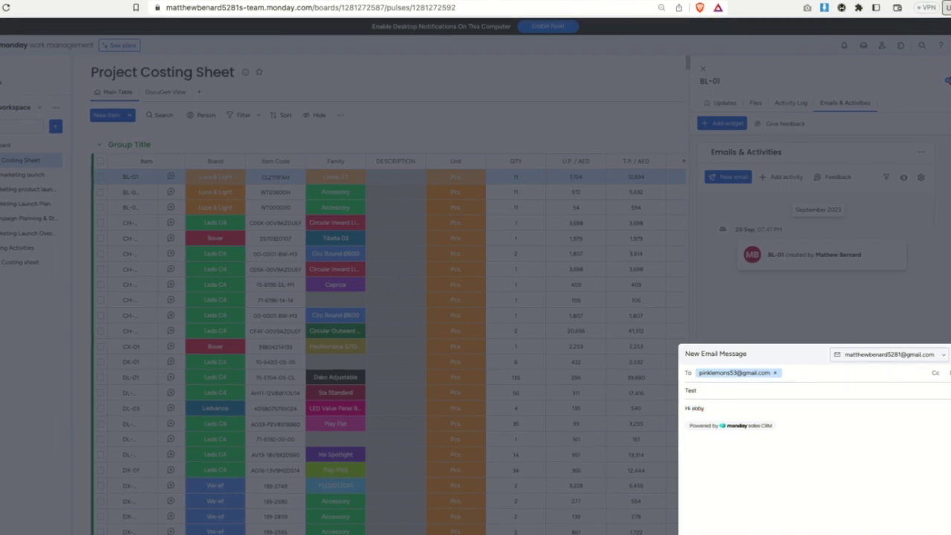
{"action": "left_click", "coordinate": [694, 408]}
{"action": "type", "text": "A"}
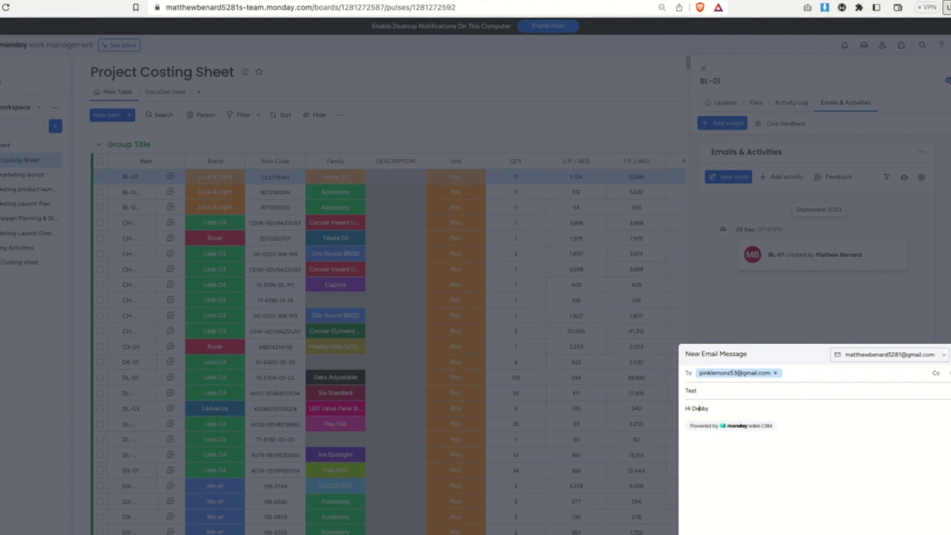
{"action": "type", "text": ","}
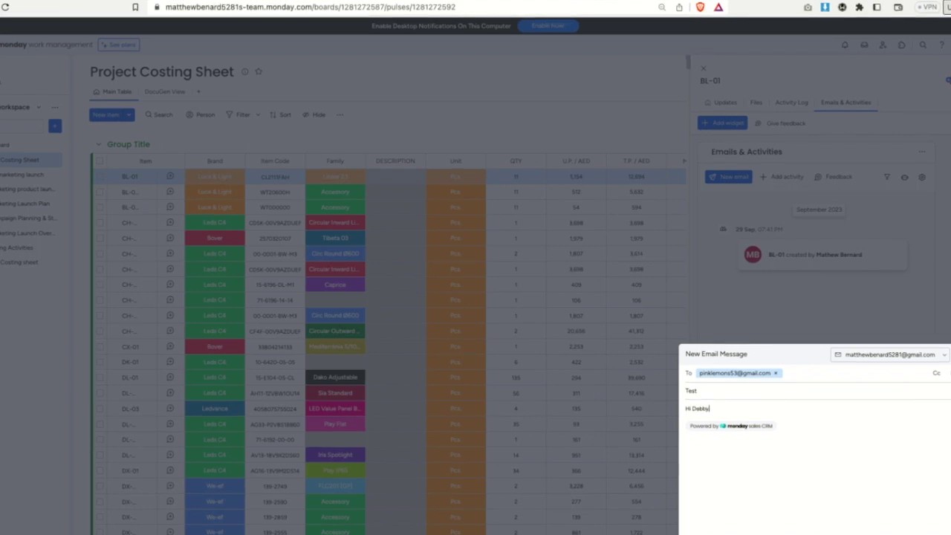
{"action": "key", "text": "Return"}
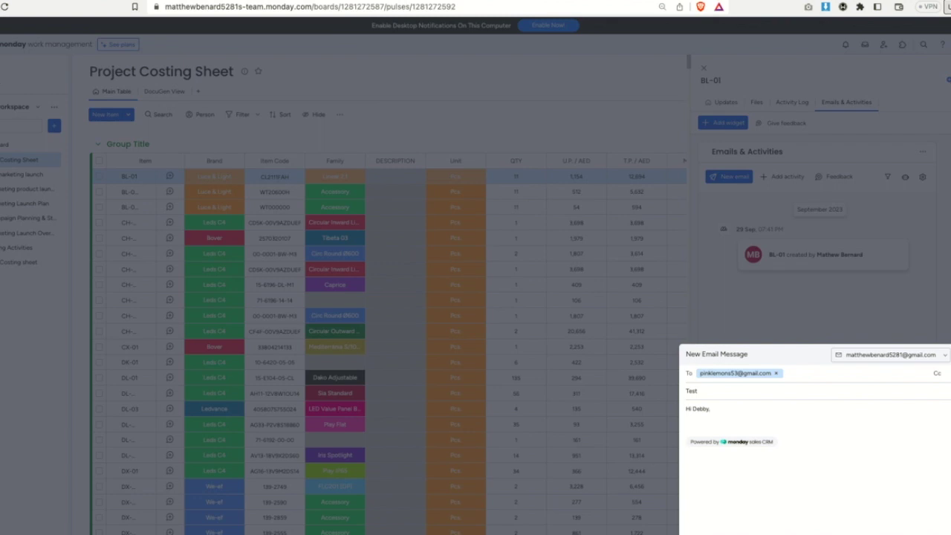
Add a line asking if the recipient is available to book a meeting at 2:30 pm EST
{"action": "type", "text": "re"}
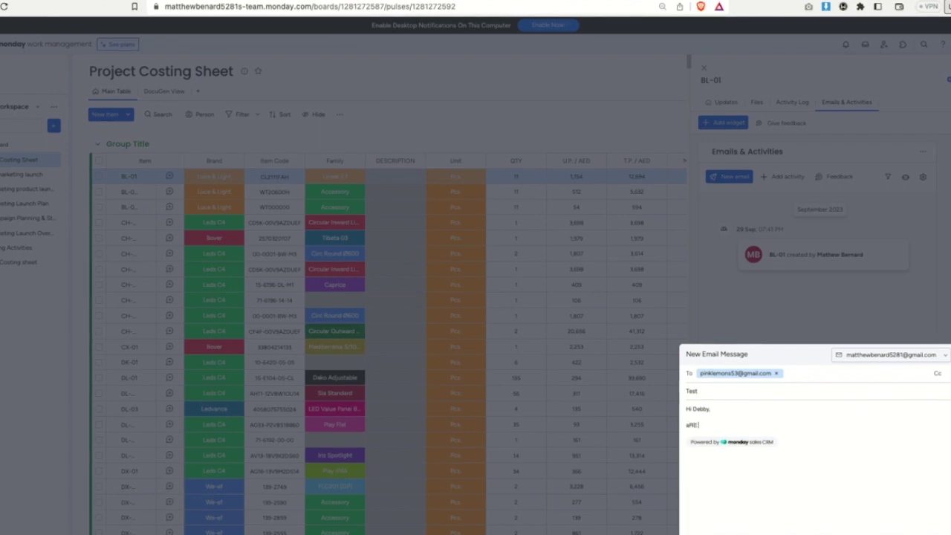
{"action": "type", "text": "OU AVAIL"}
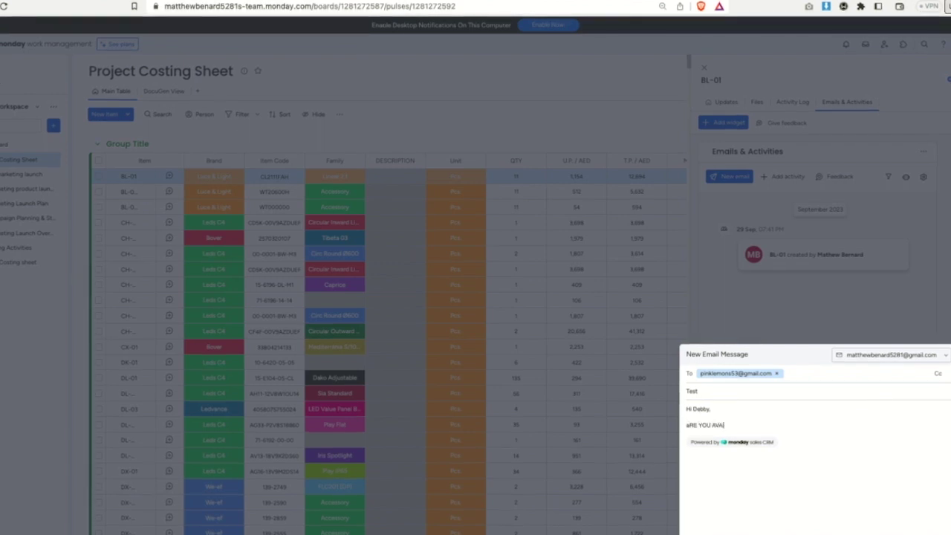
{"action": "type", "text": "ABLE TO"}
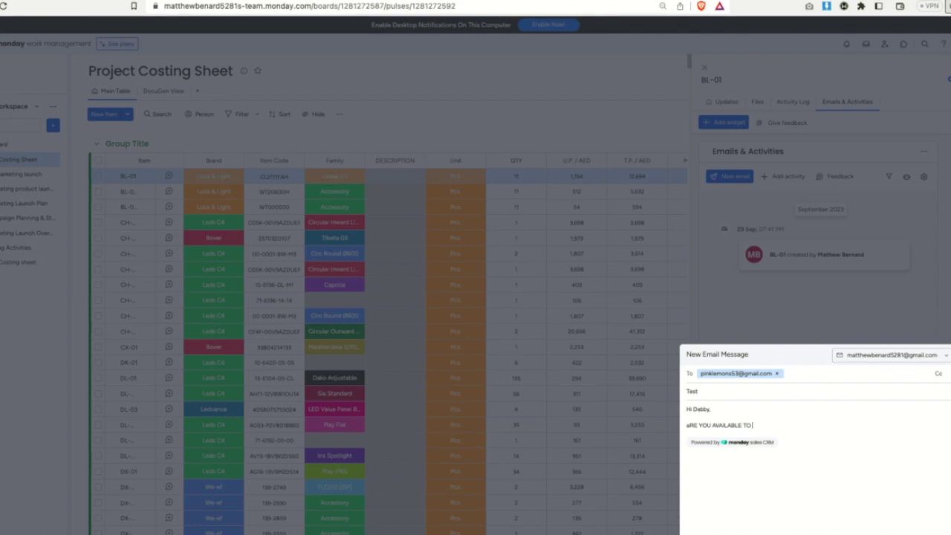
{"action": "type", "text": "BOO"}
{"action": "type", "text": " A M"}
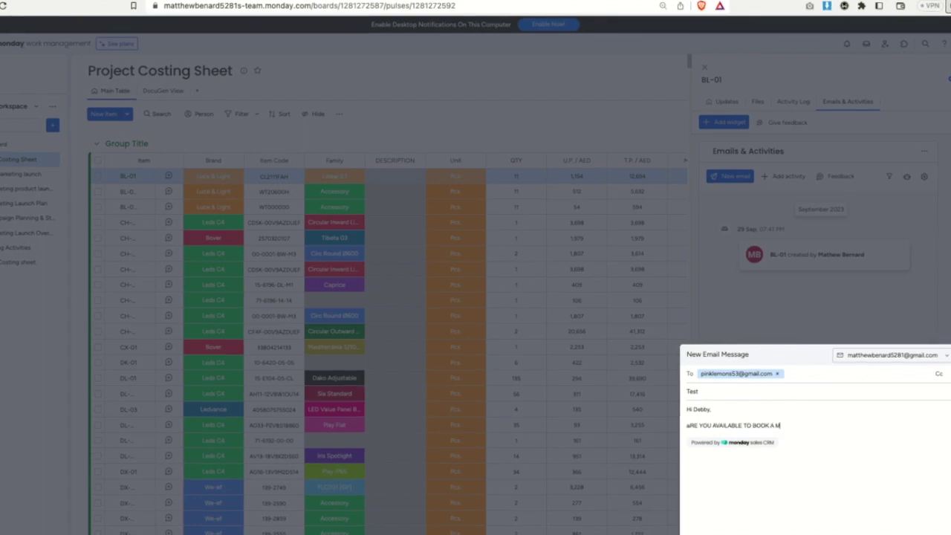
{"action": "type", "text": "EETING"}
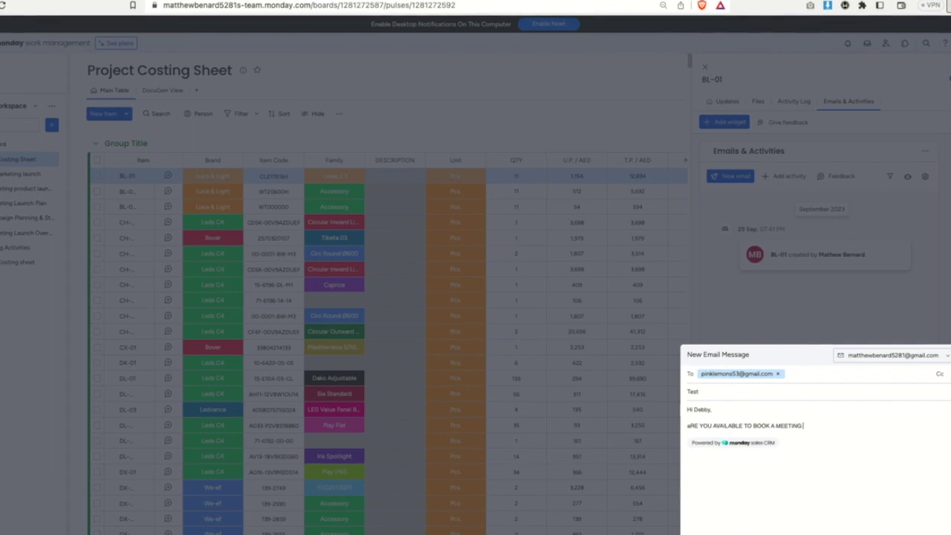
{"action": "key", "text": "BackSpace"}
{"action": "key", "text": "BackSpace"}
{"action": "key", "text": "BackSpace"}
{"action": "key", "text": "BackSpace"}
{"action": "key", "text": "BackSpace"}
{"action": "key", "text": "BackSpace"}
{"action": "key", "text": "BackSpace"}
{"action": "key", "text": "BackSpace"}
{"action": "key", "text": "BackSpace"}
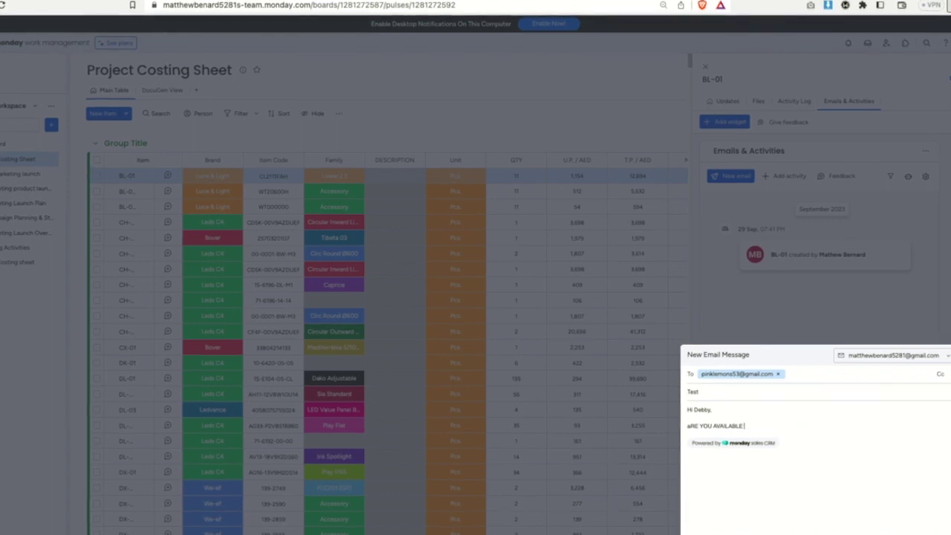
{"action": "key", "text": "BackSpace"}
{"action": "key", "text": "BackSpace"}
{"action": "key", "text": "BackSpace"}
{"action": "key", "text": "BackSpace"}
{"action": "key", "text": "BackSpace"}
{"action": "key", "text": "BackSpace"}
{"action": "key", "text": "BackSpace"}
{"action": "key", "text": "BackSpace"}
{"action": "key", "text": "BackSpace"}
{"action": "key", "text": "BackSpace"}
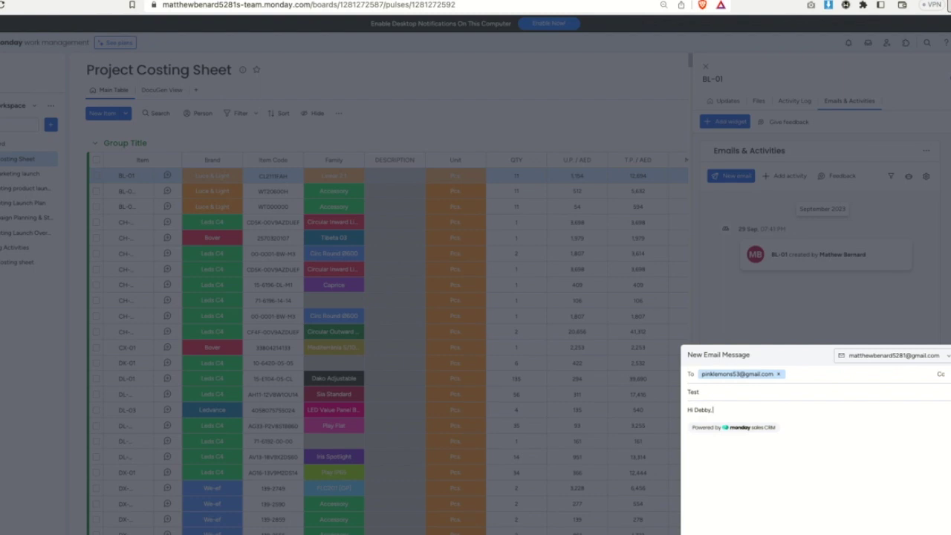
{"action": "type", "text": "a"}
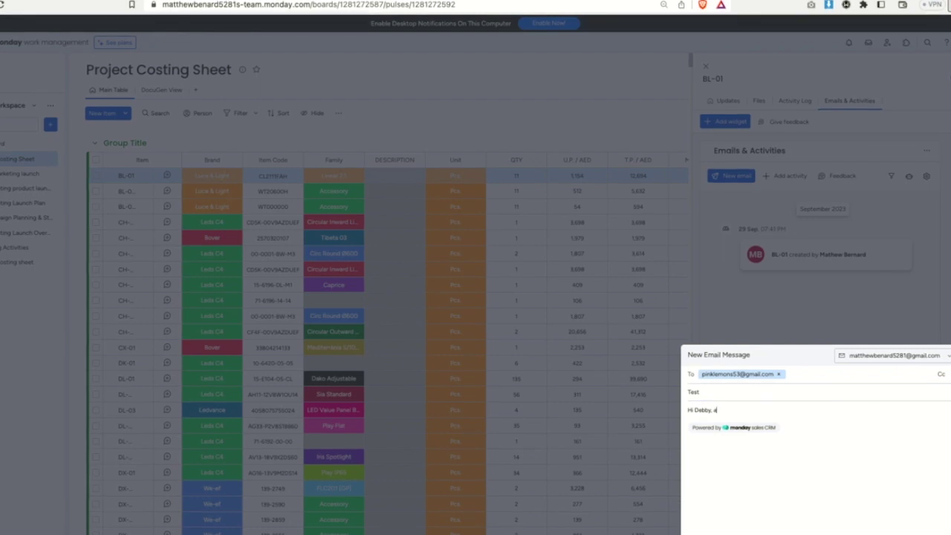
{"action": "key", "text": "Return"}
{"action": "type", "text": "A"}
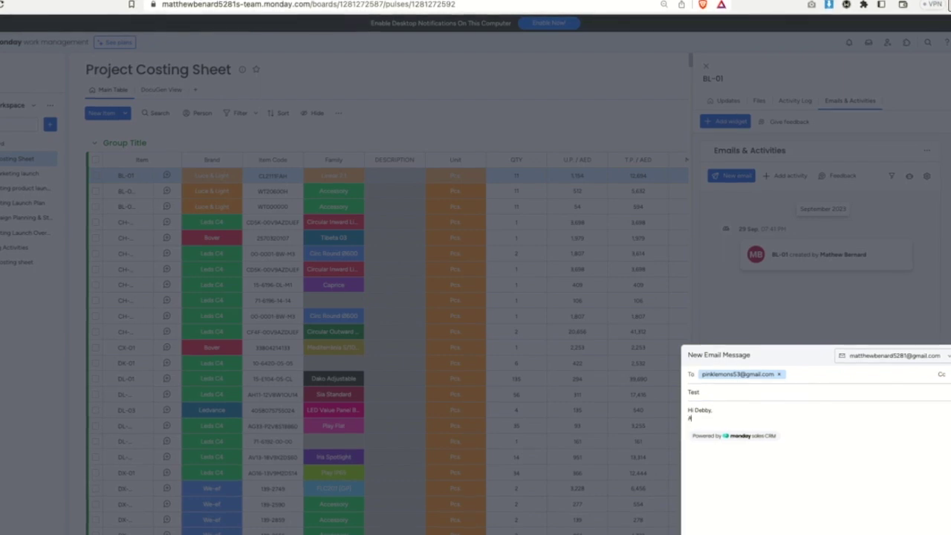
{"action": "type", "text": "re"}
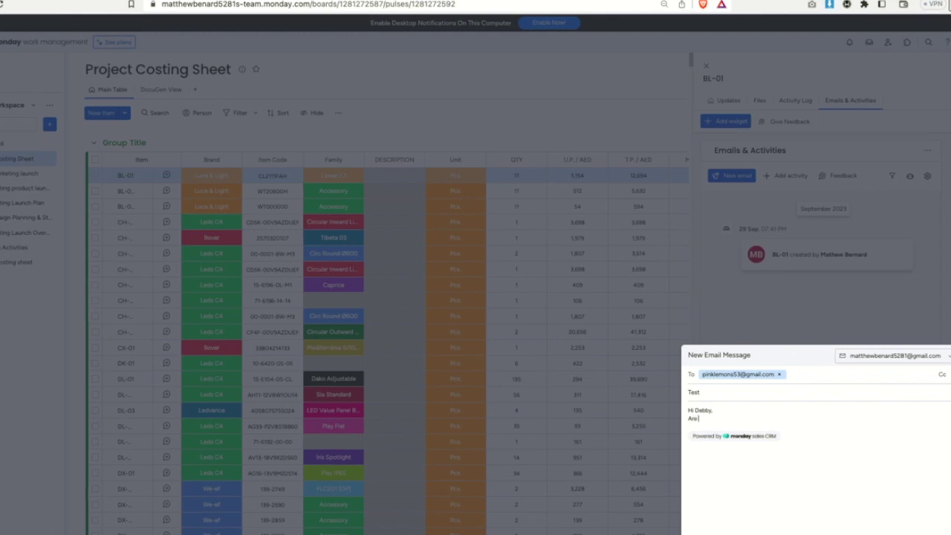
{"action": "type", "text": " you avail"}
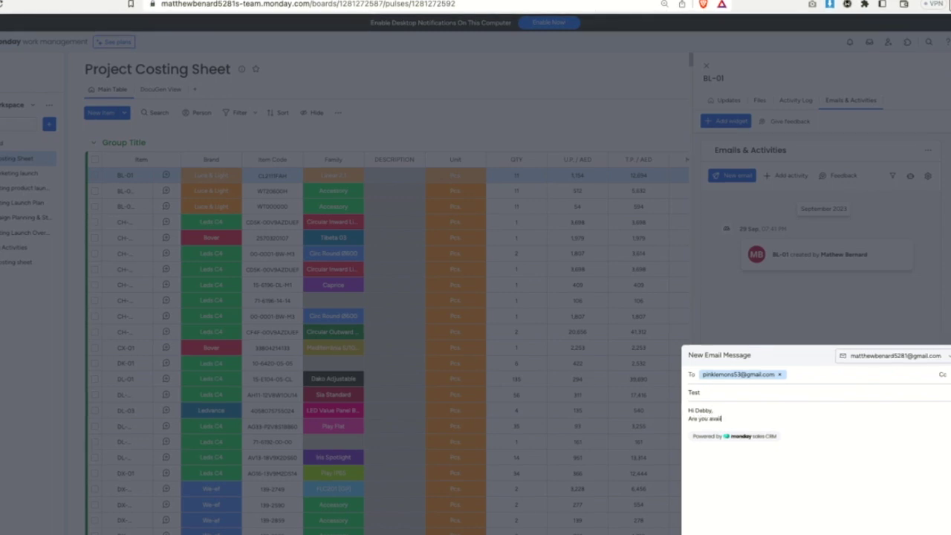
{"action": "type", "text": "able to book"}
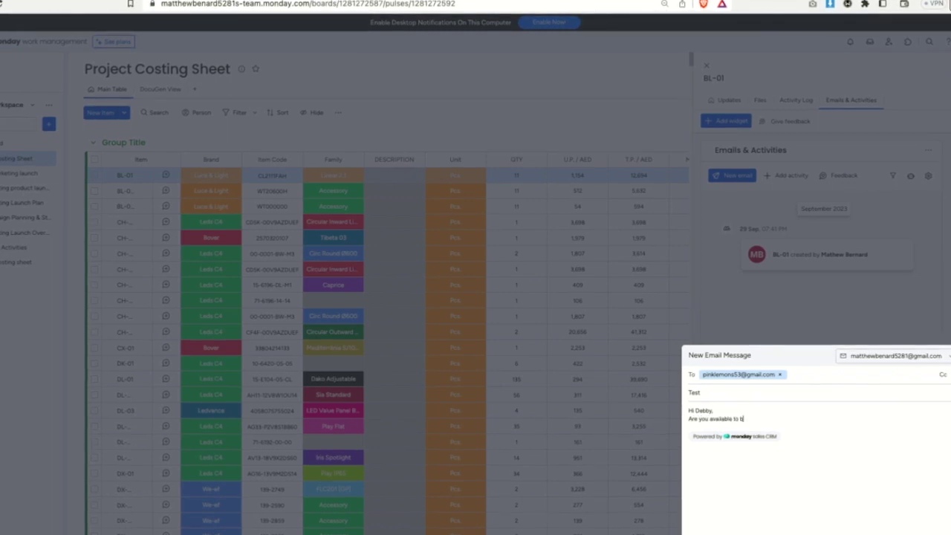
{"action": "type", "text": " a meet"}
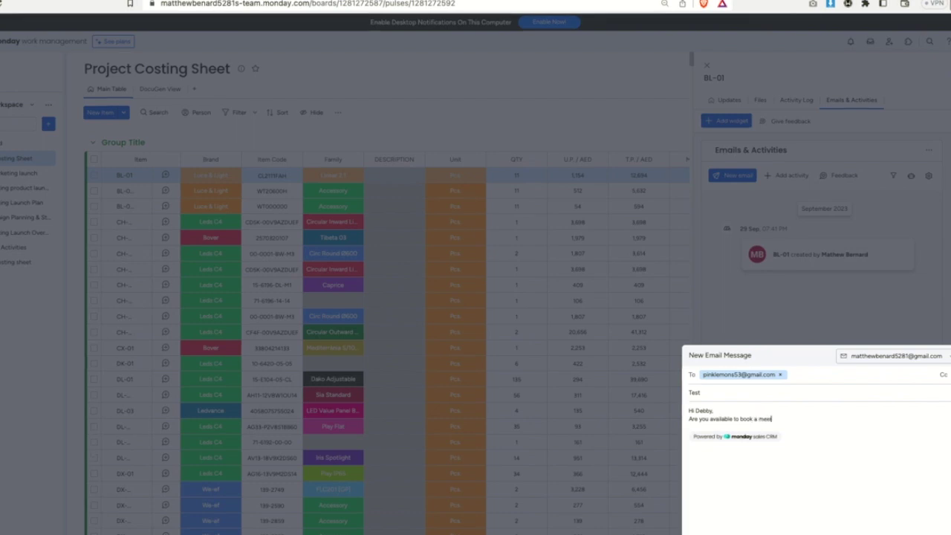
{"action": "type", "text": "ing"}
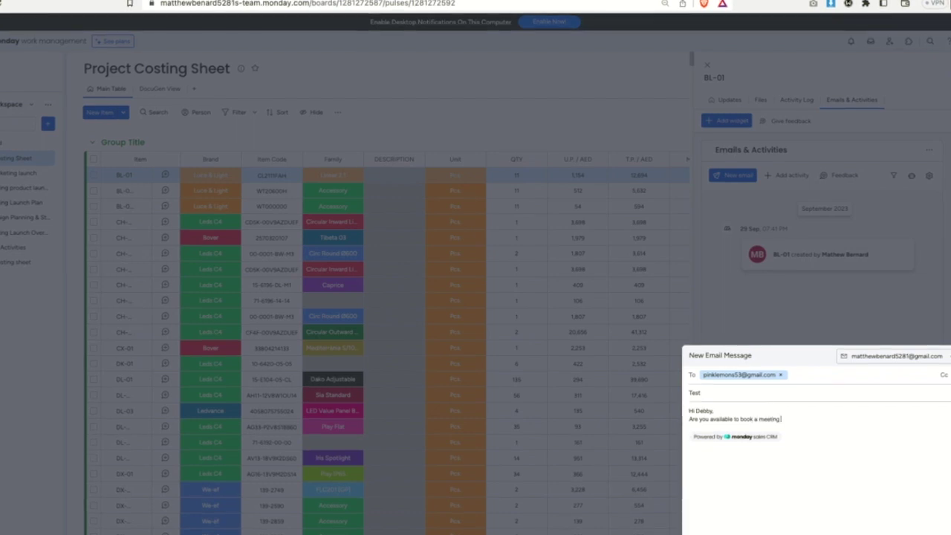
{"action": "type", "text": " at"}
{"action": "type", "text": " 8"}
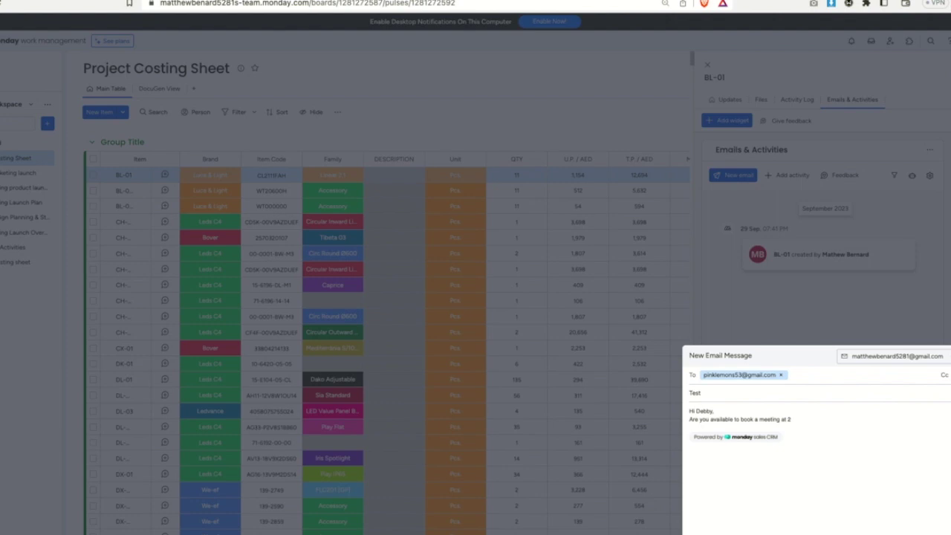
{"action": "type", "text": ":30"}
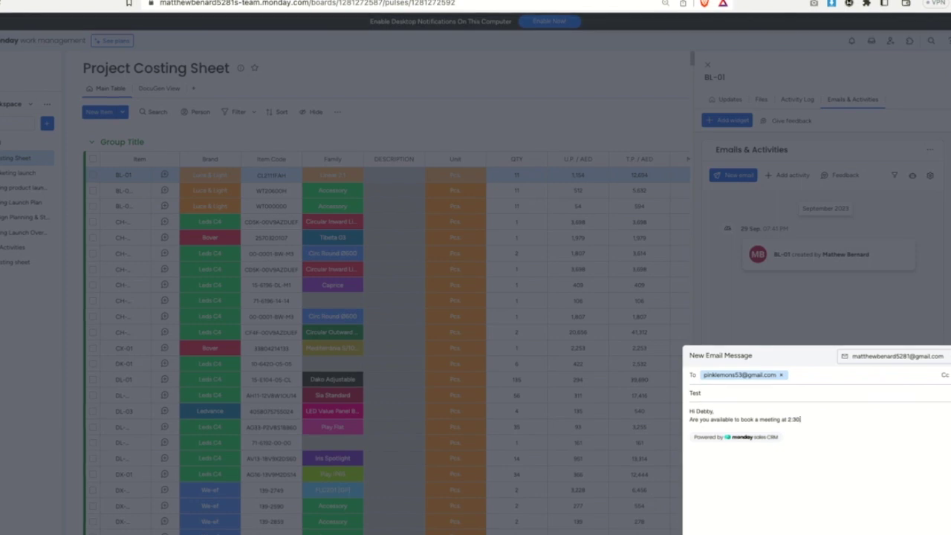
{"action": "type", "text": " pm"}
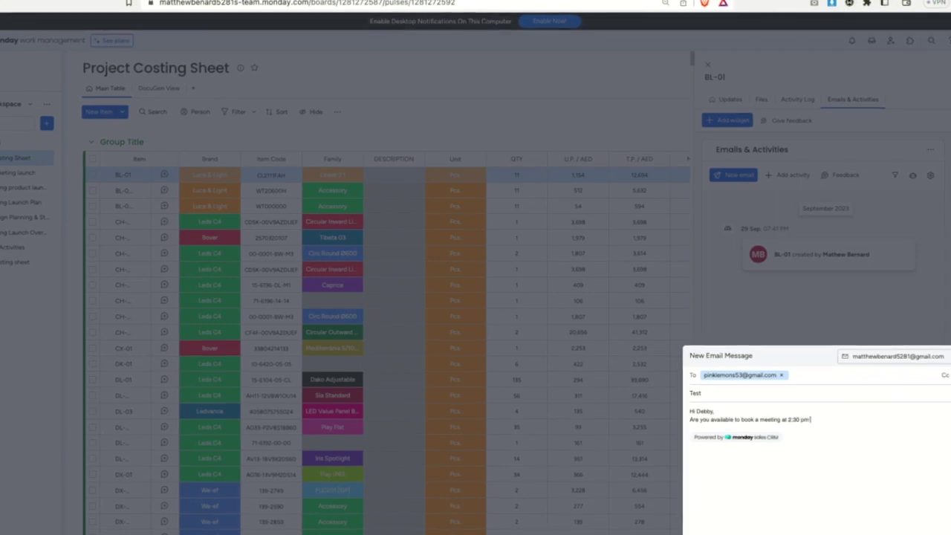
{"action": "type", "text": " E"}
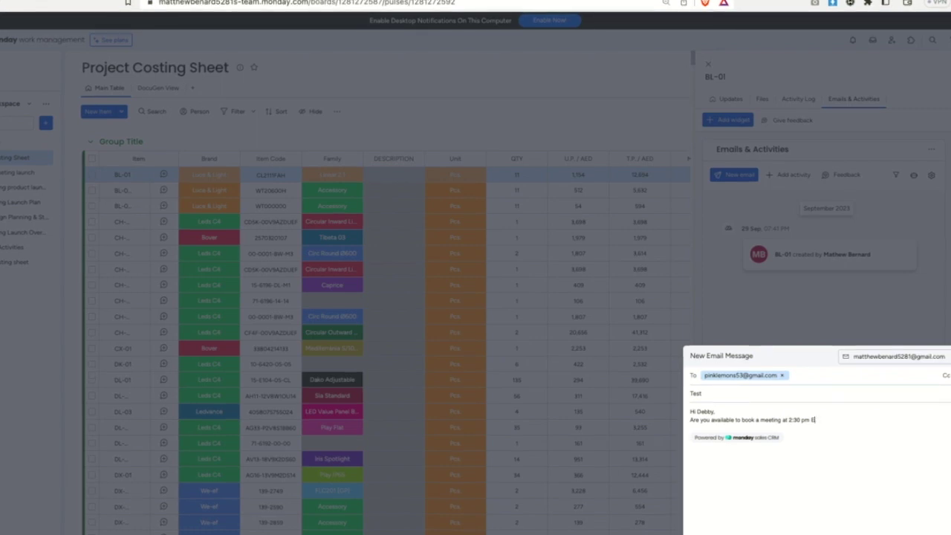
{"action": "type", "text": "T"}
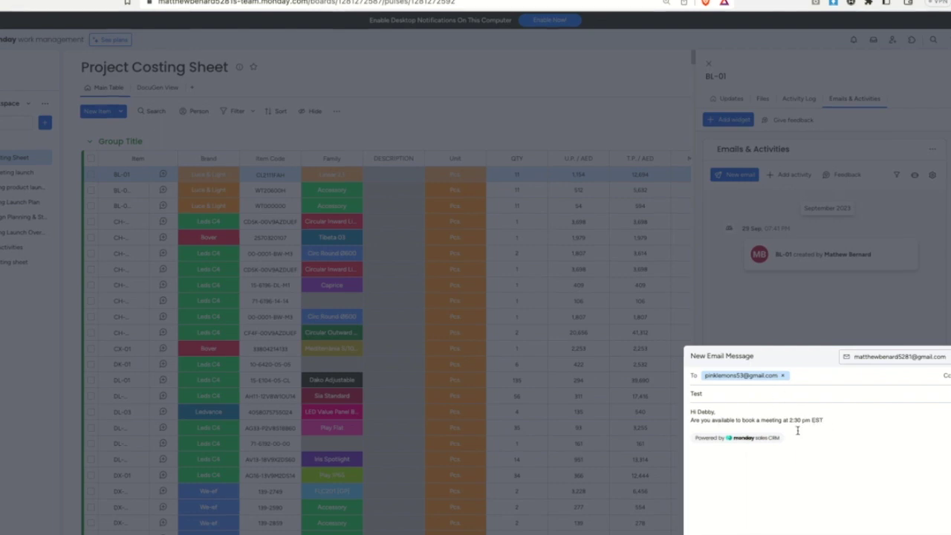
{"action": "key", "text": "Return"}
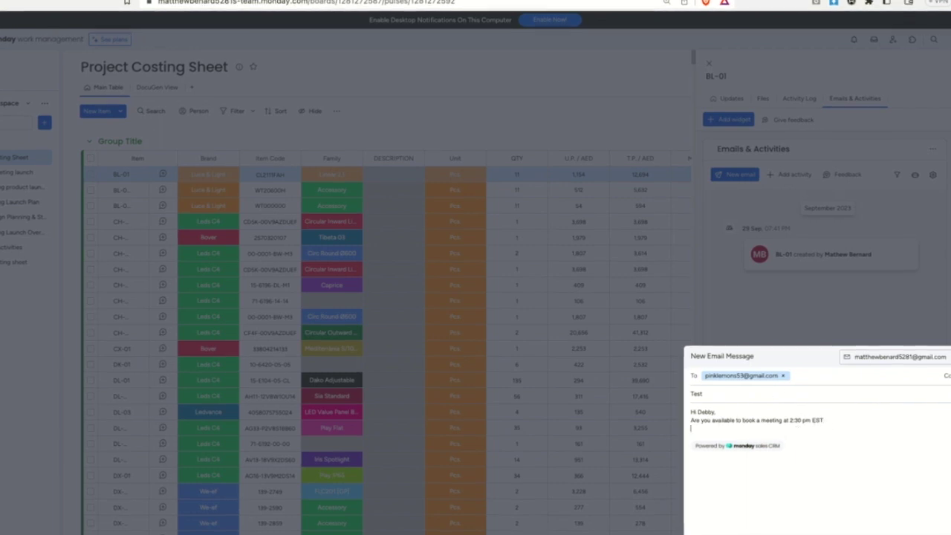
Remove the name from the greeting, inserting and then deleting the {user.name} field
{"action": "left_click", "coordinate": [715, 413]}
{"action": "key", "text": "BackSpace"}
{"action": "key", "text": "BackSpace"}
{"action": "key", "text": "BackSpace"}
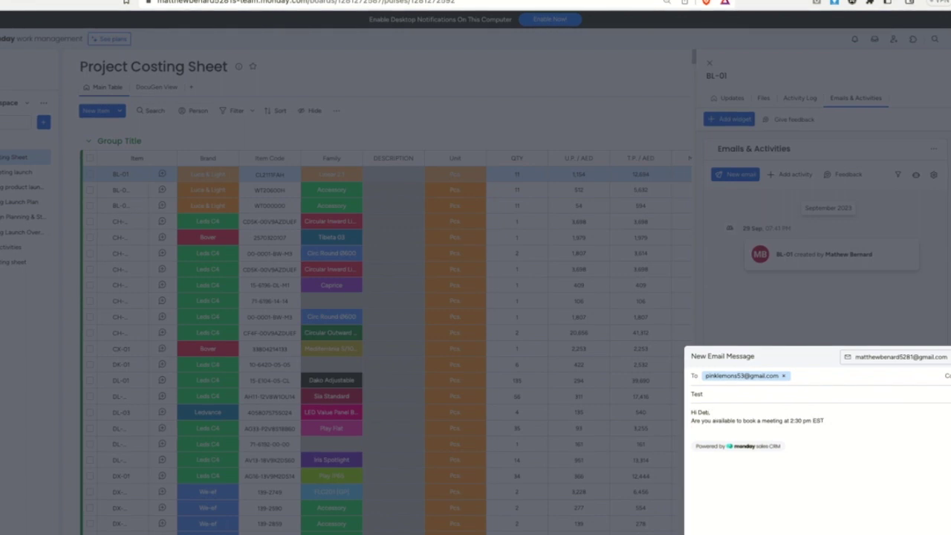
{"action": "key", "text": "BackSpace"}
{"action": "key", "text": "BackSpace"}
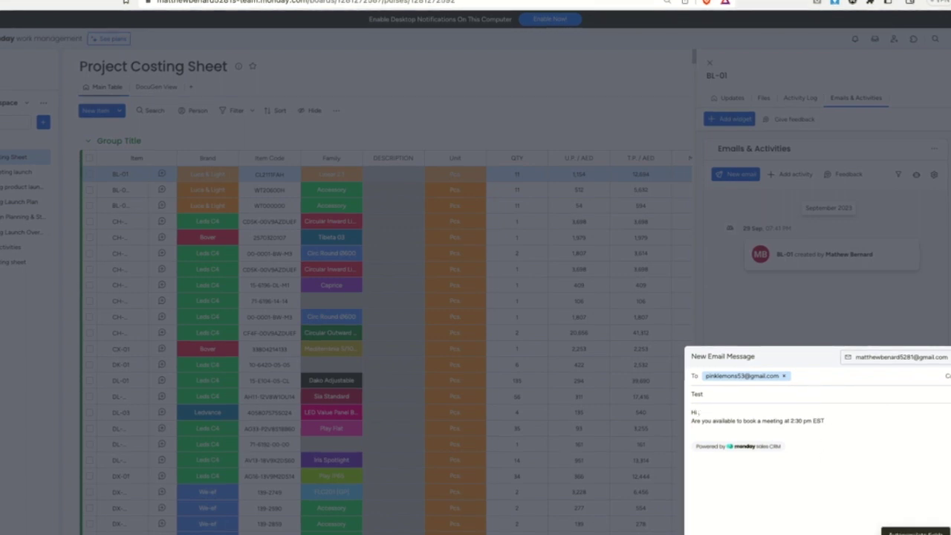
{"action": "left_click", "coordinate": [916, 532]}
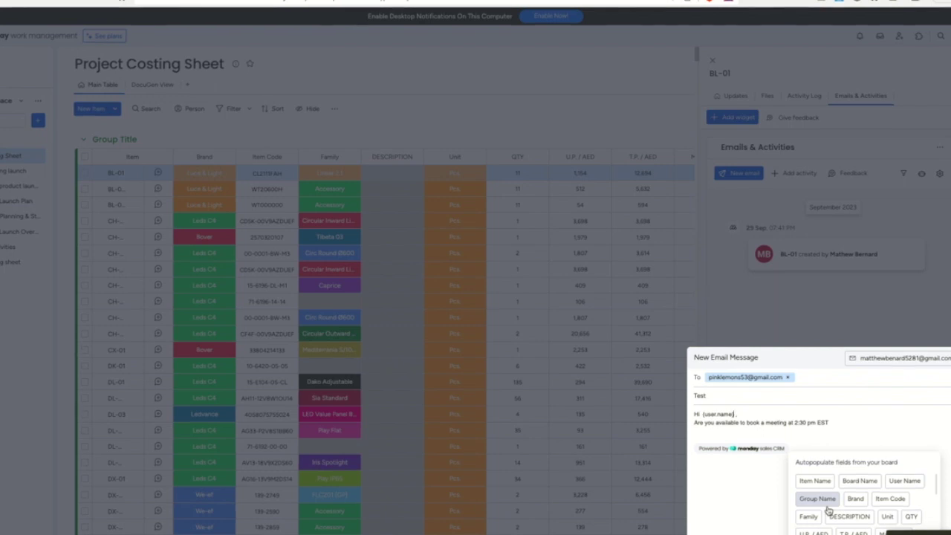
{"action": "key", "text": "BackSpace"}
{"action": "key", "text": "BackSpace"}
{"action": "key", "text": "BackSpace"}
{"action": "key", "text": "BackSpace"}
{"action": "key", "text": "BackSpace"}
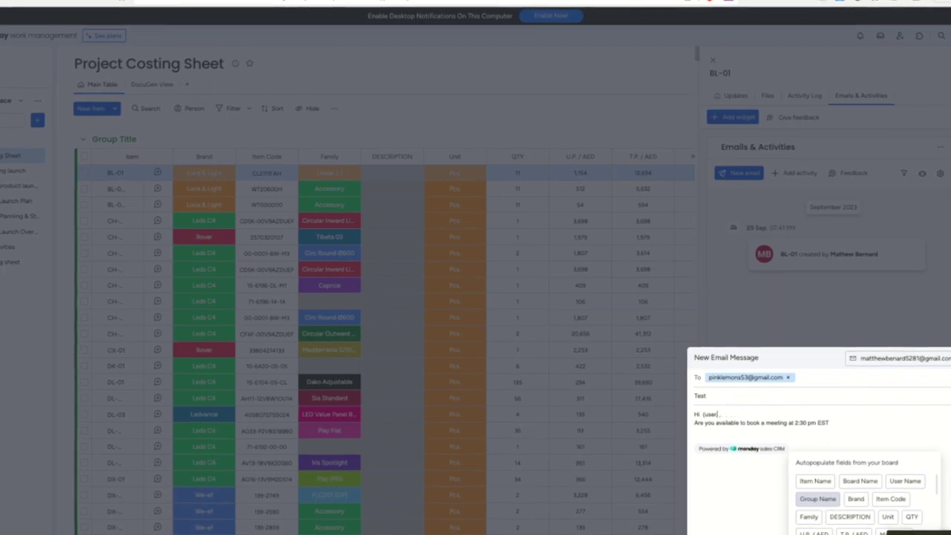
{"action": "key", "text": "BackSpace"}
{"action": "key", "text": "BackSpace"}
{"action": "key", "text": "BackSpace"}
{"action": "key", "text": "BackSpace"}
{"action": "key", "text": "BackSpace"}
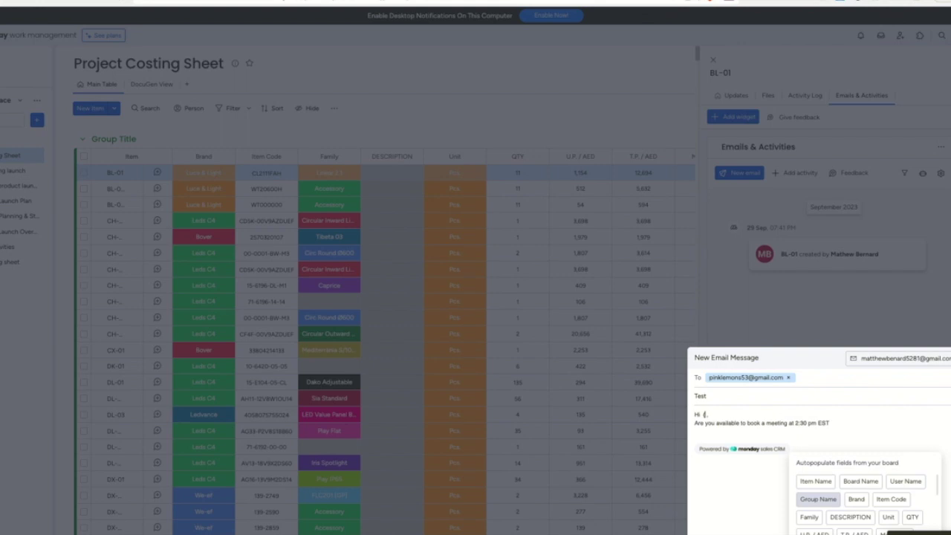
{"action": "key", "text": "BackSpace"}
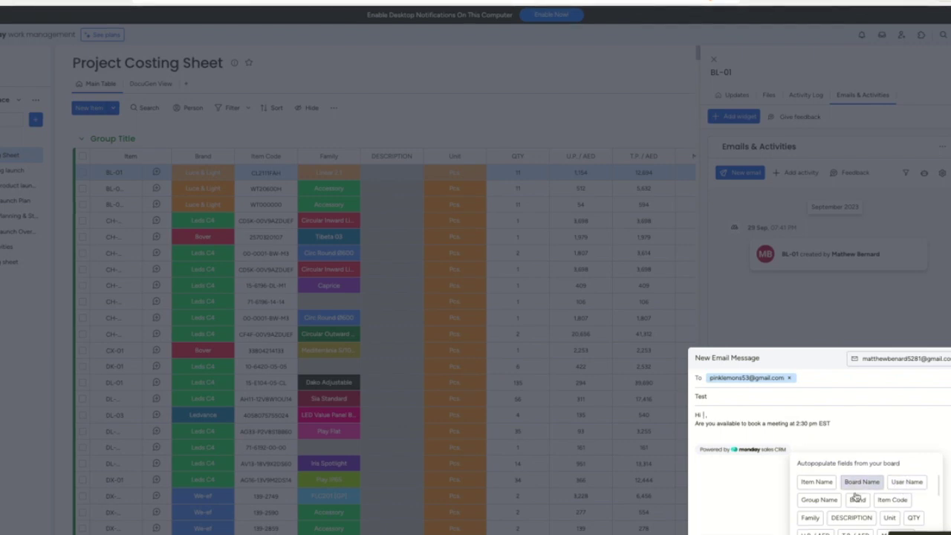
Retype the recipient's name with a comma after 'Hi' in the greeting
{"action": "left_click", "coordinate": [704, 416]}
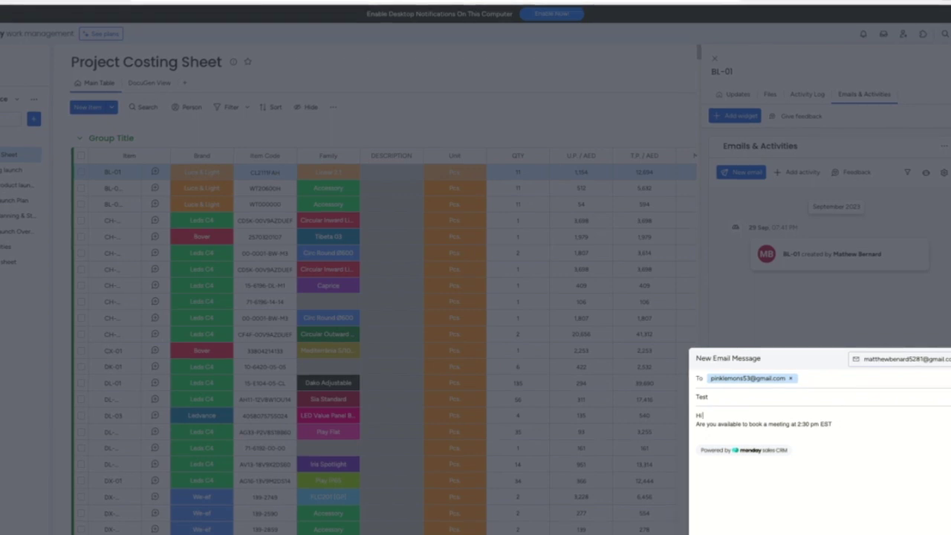
{"action": "type", "text": "debb"}
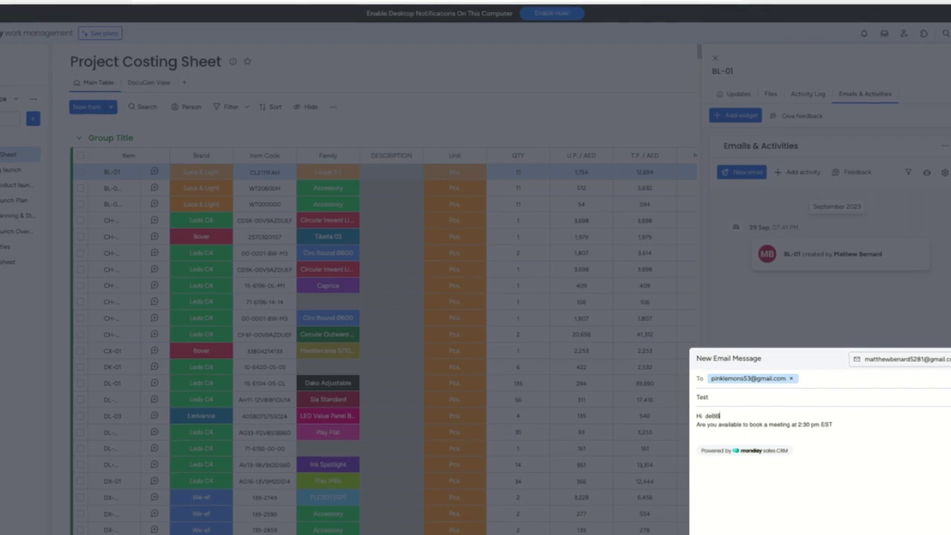
{"action": "key", "text": "BackSpace"}
{"action": "key", "text": "BackSpace"}
{"action": "key", "text": "BackSpace"}
{"action": "key", "text": "BackSpace"}
{"action": "type", "text": "deY"}
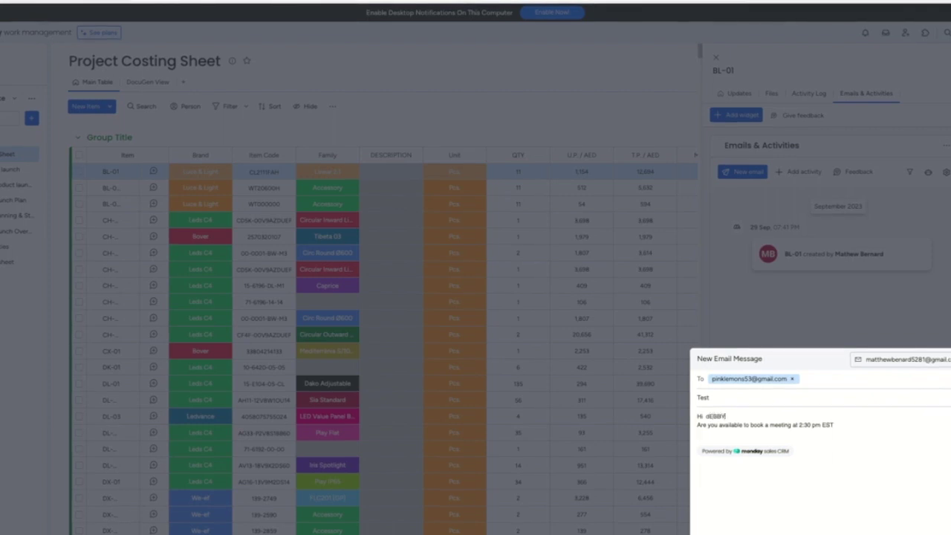
{"action": "key", "text": "BackSpace"}
{"action": "key", "text": "BackSpace"}
{"action": "key", "text": "BackSpace"}
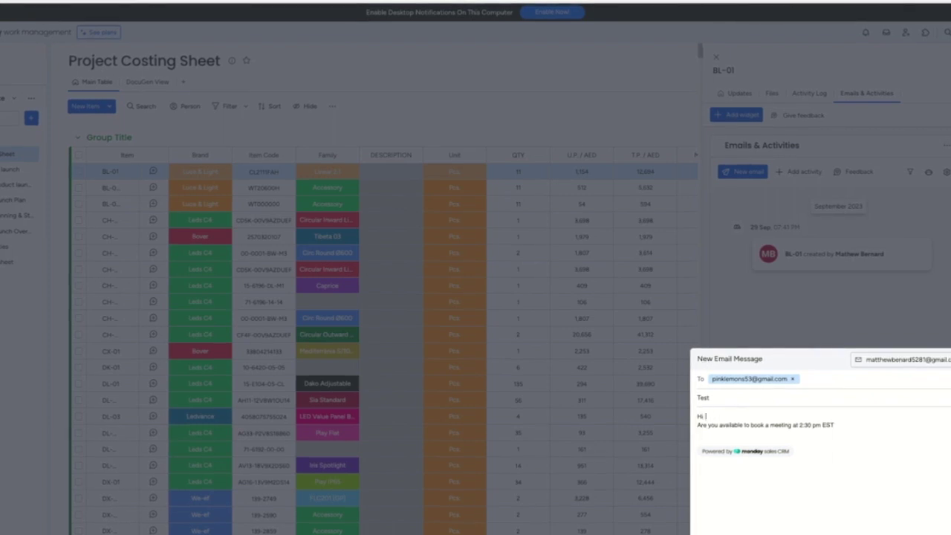
{"action": "type", "text": "d"}
{"action": "key", "text": "BackSpace"}
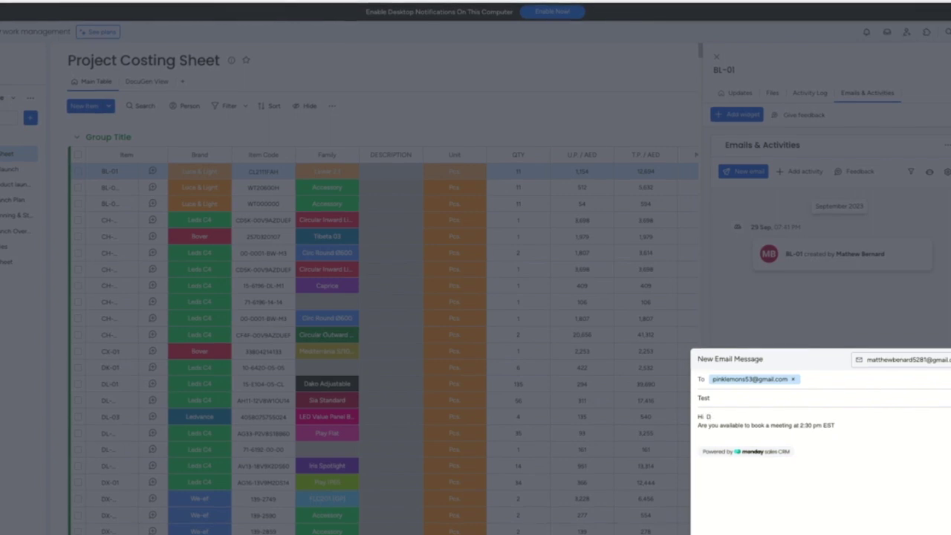
{"action": "type", "text": "ebb"}
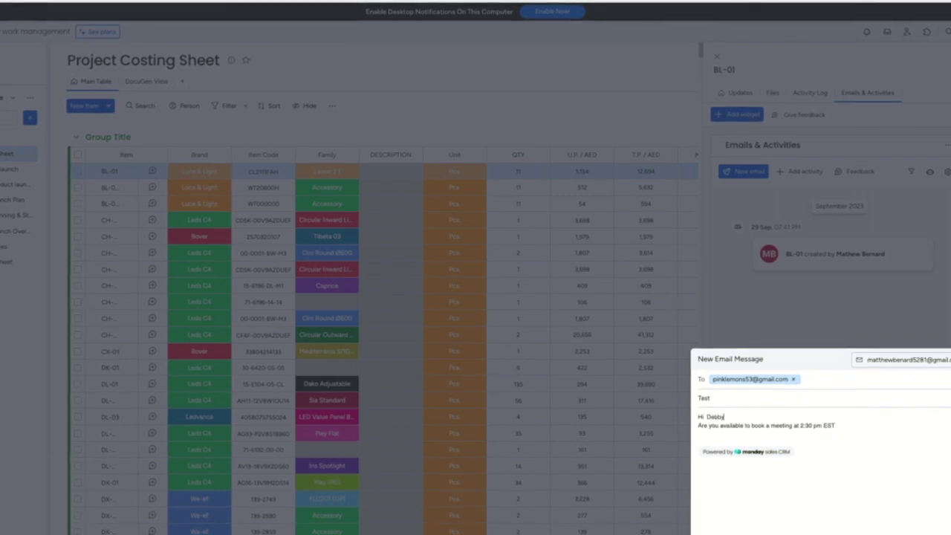
{"action": "type", "text": "y,"}
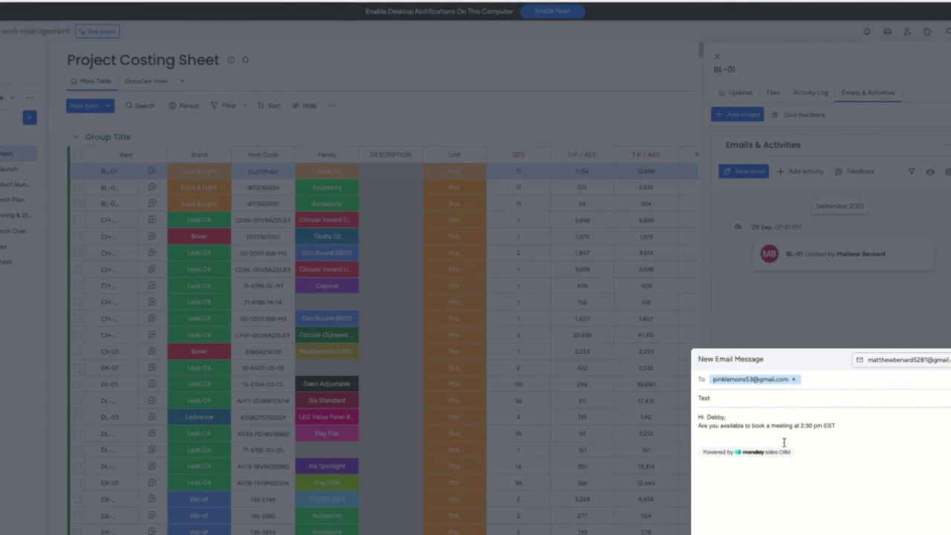
Add a 'Thanks' sign-off on a new line after the meeting question
{"action": "left_click", "coordinate": [844, 426]}
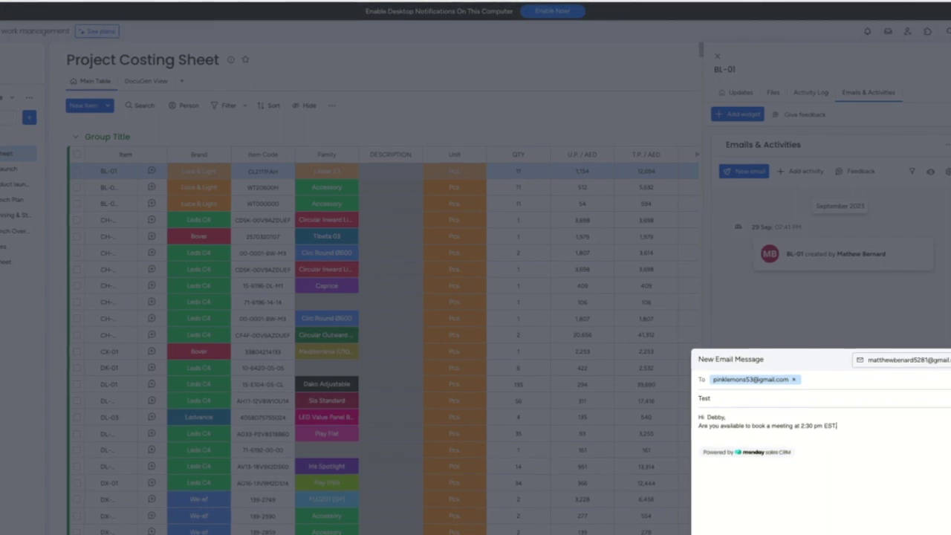
{"action": "type", "text": "."}
{"action": "key", "text": "Return"}
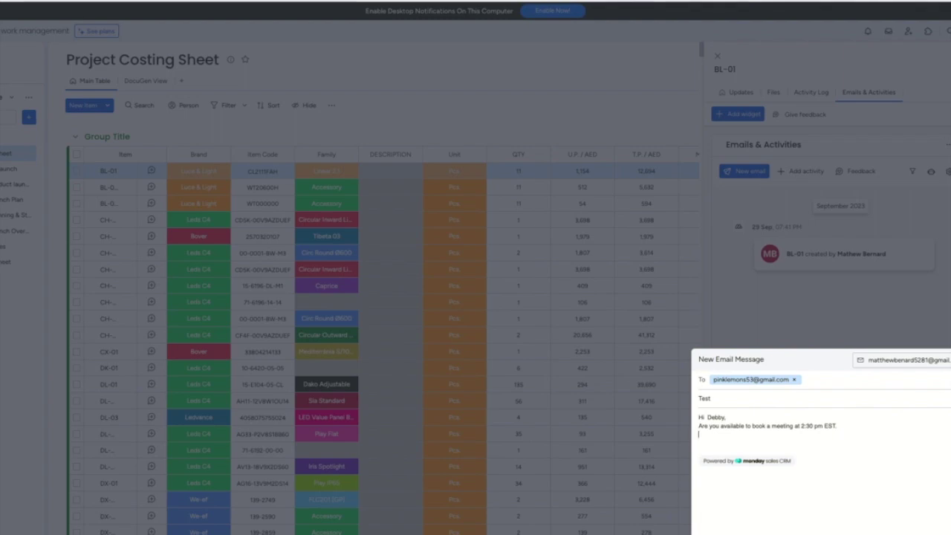
{"action": "type", "text": "Thanks"}
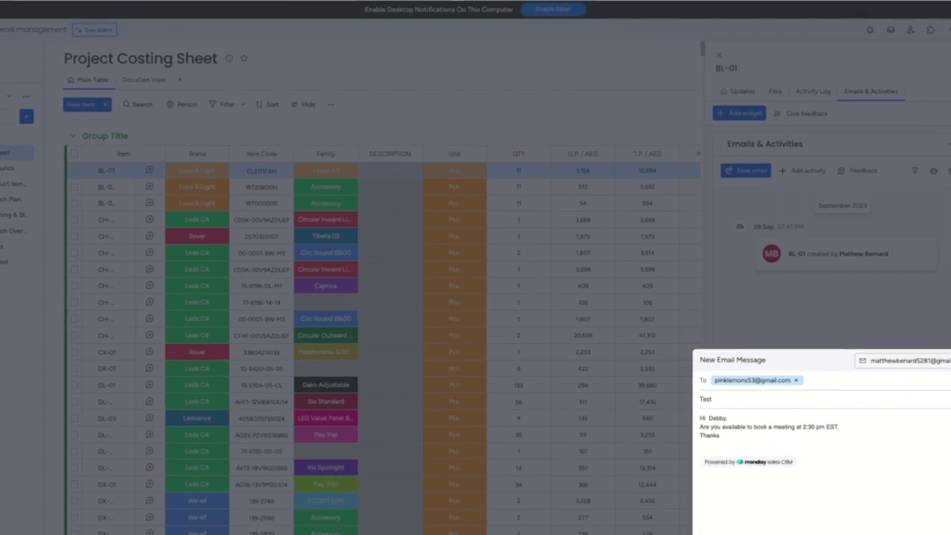
Check the sender account dropdown for the email, then close it
{"action": "left_click", "coordinate": [903, 360]}
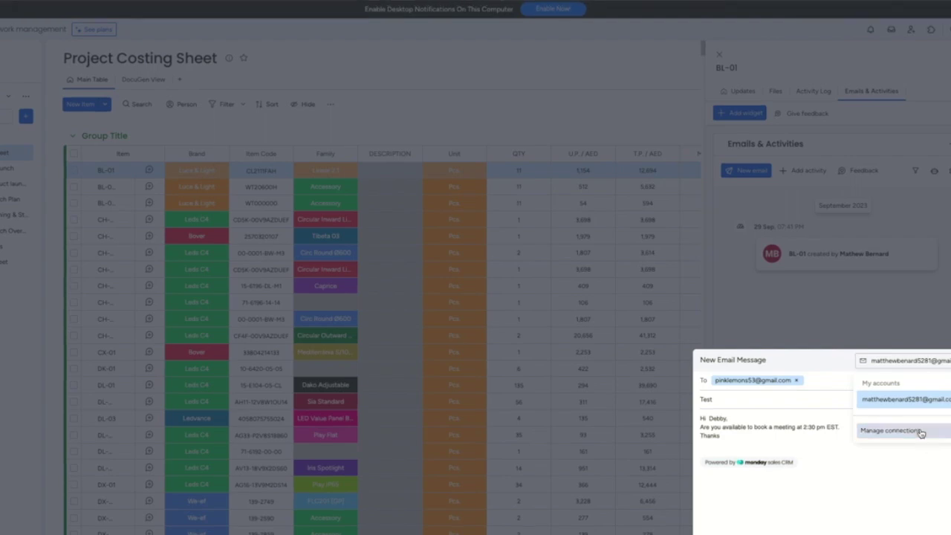
{"action": "left_click", "coordinate": [898, 480]}
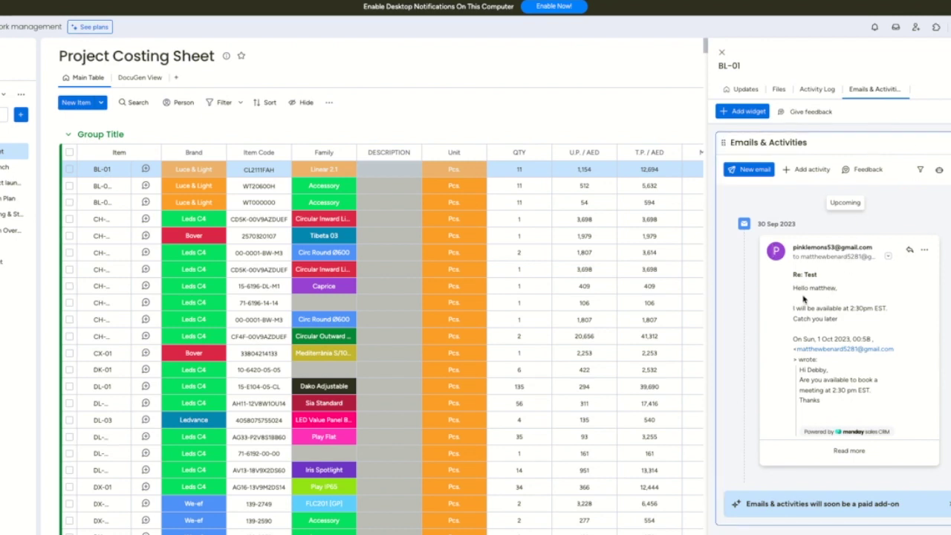
{"action": "left_click_drag", "start_coordinate": [793, 289], "coordinate": [838, 289]}
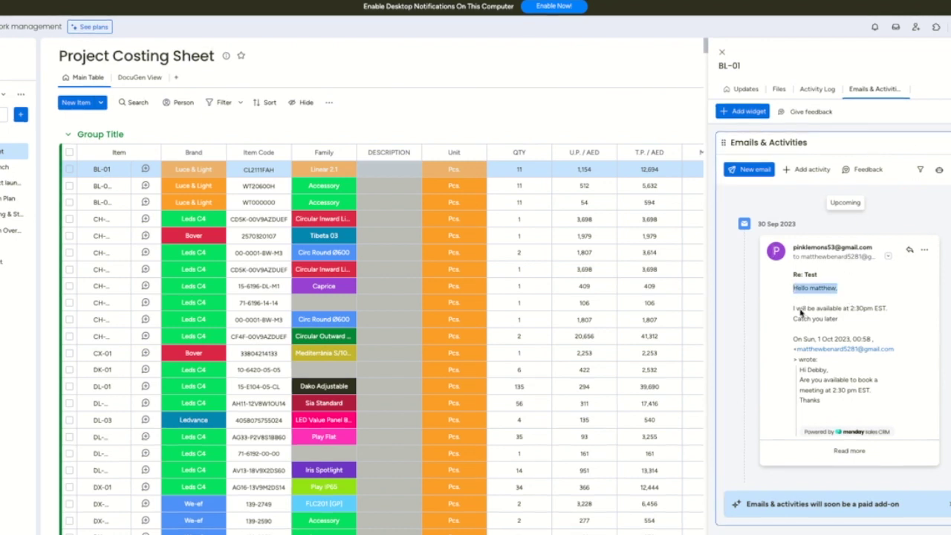
{"action": "mouse_move", "coordinate": [793, 310]}
{"action": "left_mouse_down"}
{"action": "mouse_move", "coordinate": [887, 311]}
{"action": "mouse_move", "coordinate": [794, 321]}
{"action": "left_mouse_up"}
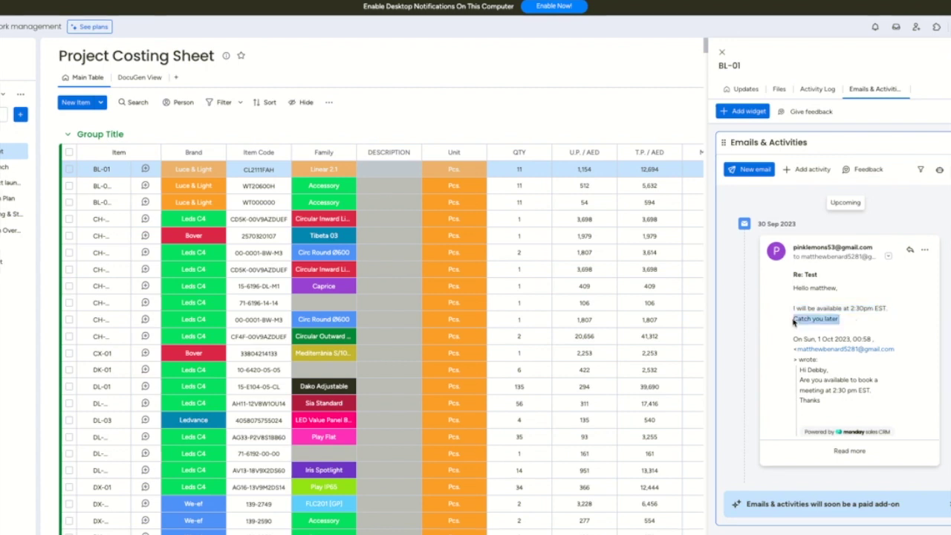